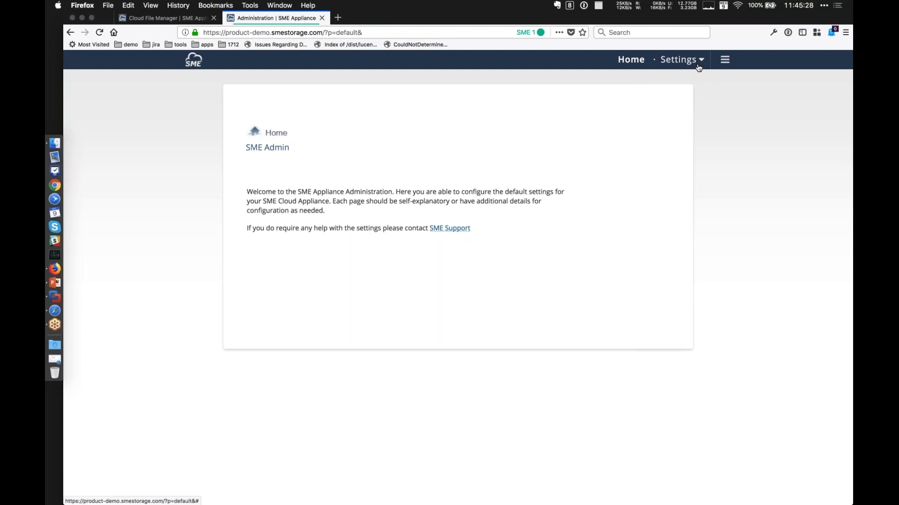
Open the Look & Feel settings and view the current login page logo, internal logo and favicon options.
{"action": "left_click", "coordinate": [724, 60]}
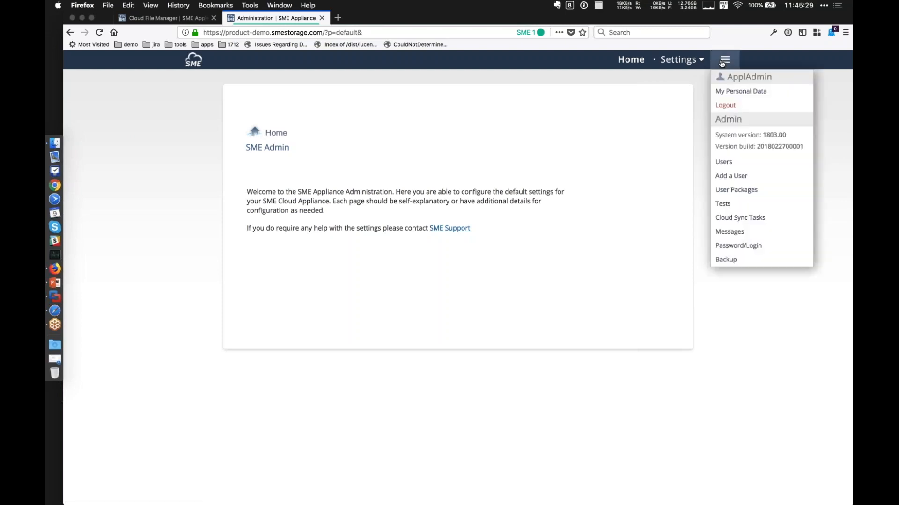
{"action": "left_click", "coordinate": [682, 67]}
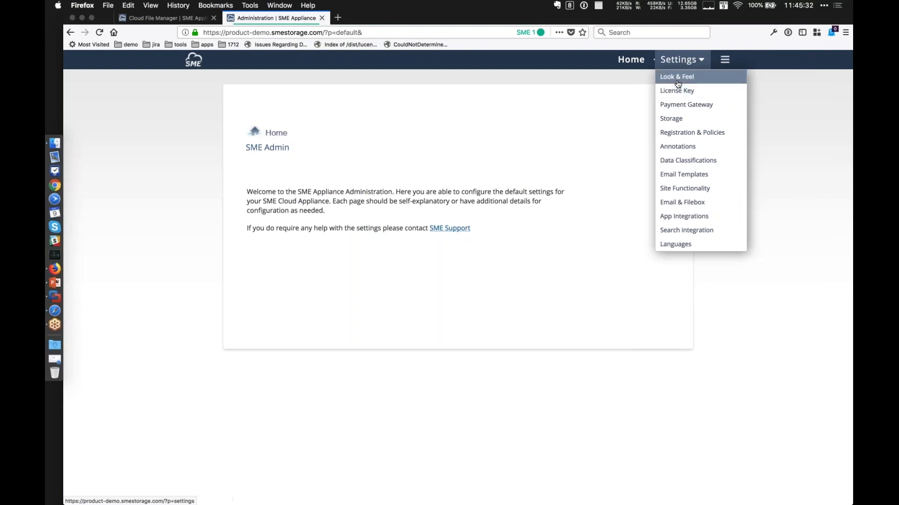
{"action": "left_click", "coordinate": [678, 79]}
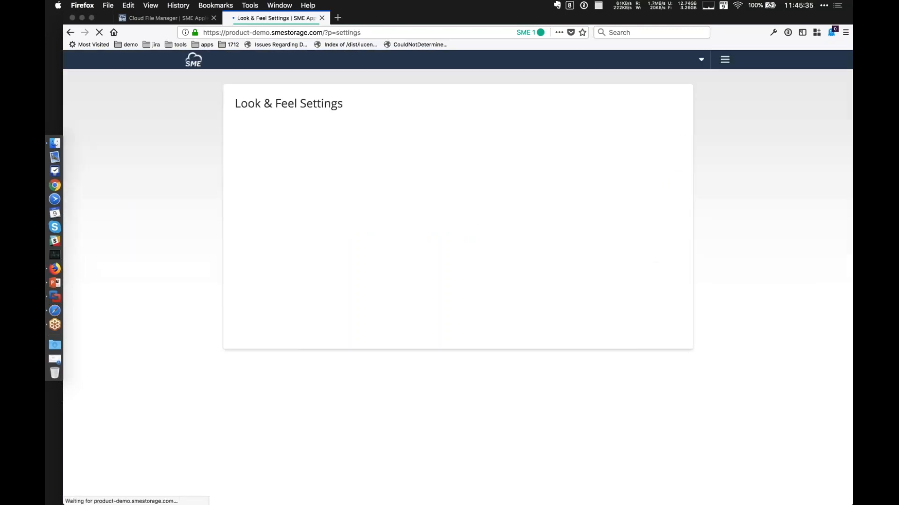
{"action": "left_click", "coordinate": [316, 131]}
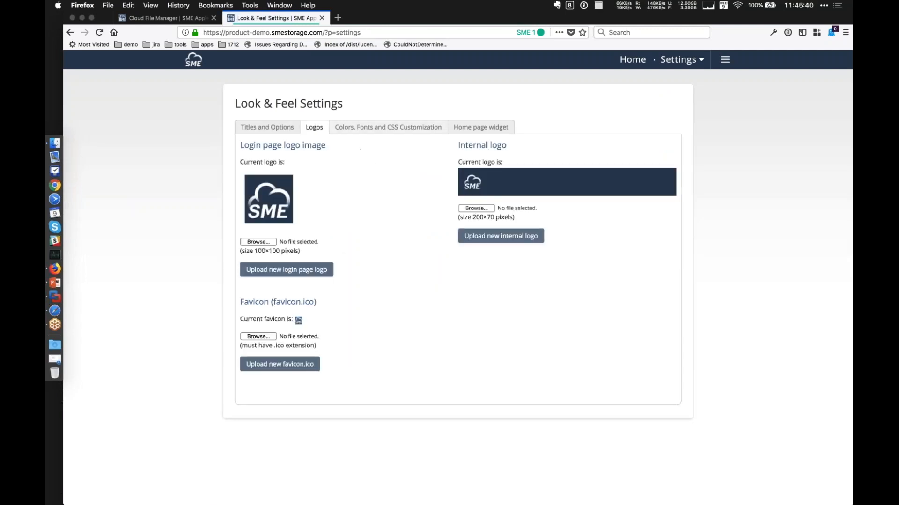
Set the appliance's primary color to Black in the color and font customization and save the updated options.
{"action": "left_click", "coordinate": [378, 129]}
{"action": "left_click", "coordinate": [450, 164]}
{"action": "scroll", "coordinate": [419, 422], "scroll_direction": "down", "scroll_amount": 5}
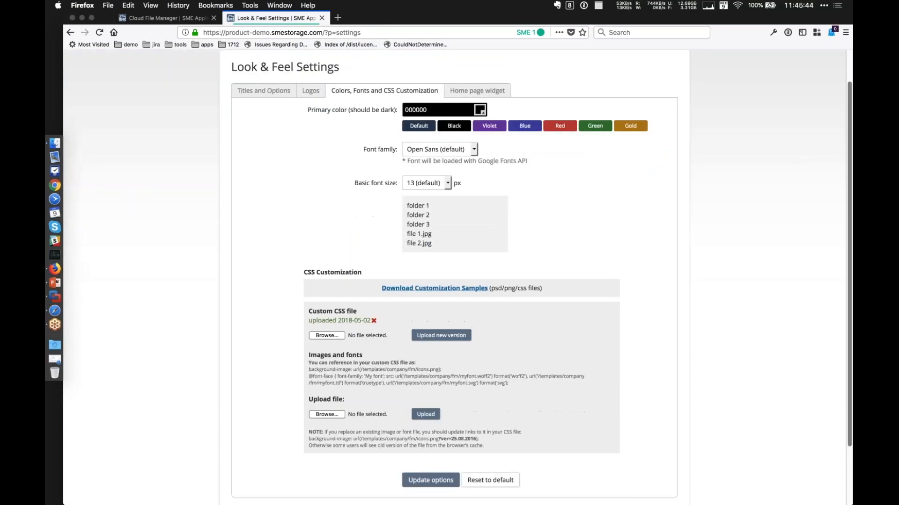
{"action": "left_click", "coordinate": [430, 412]}
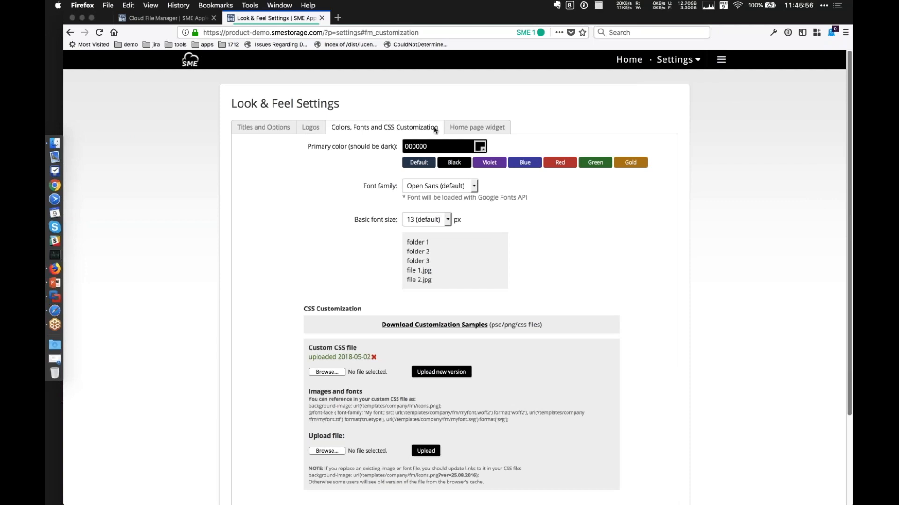
Review the Home page widget and Titles and Options settings, and examine the color, font and custom CSS upload options.
{"action": "left_click", "coordinate": [457, 128]}
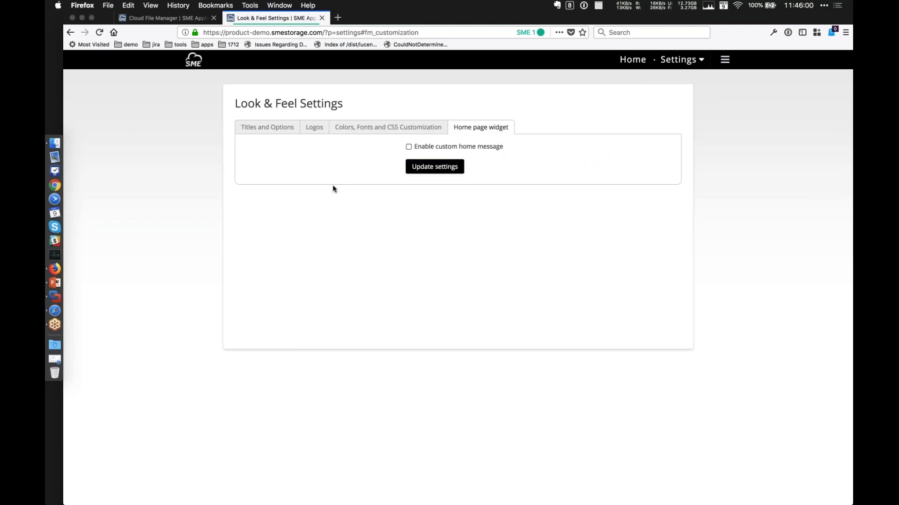
{"action": "left_click", "coordinate": [284, 130]}
{"action": "left_click", "coordinate": [386, 129]}
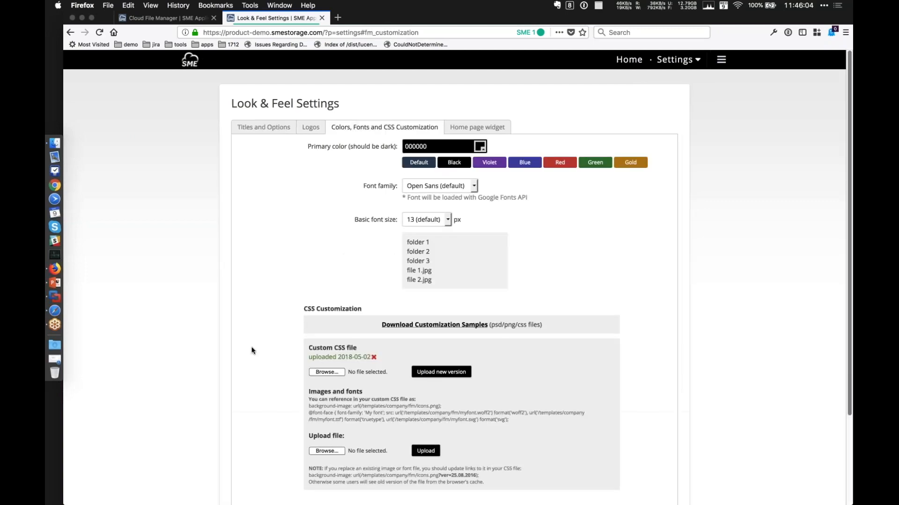
{"action": "scroll", "coordinate": [252, 351], "scroll_direction": "down", "scroll_amount": 3}
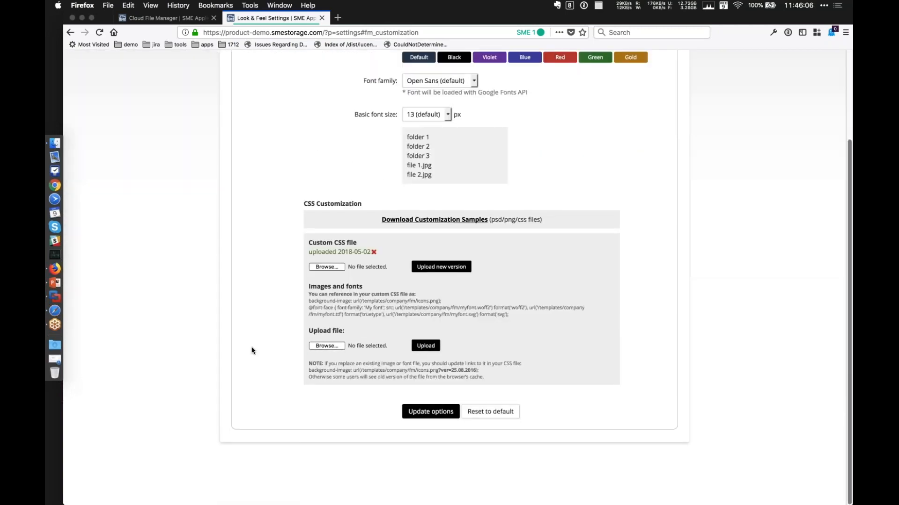
{"action": "scroll", "coordinate": [251, 351], "scroll_direction": "up", "scroll_amount": 3}
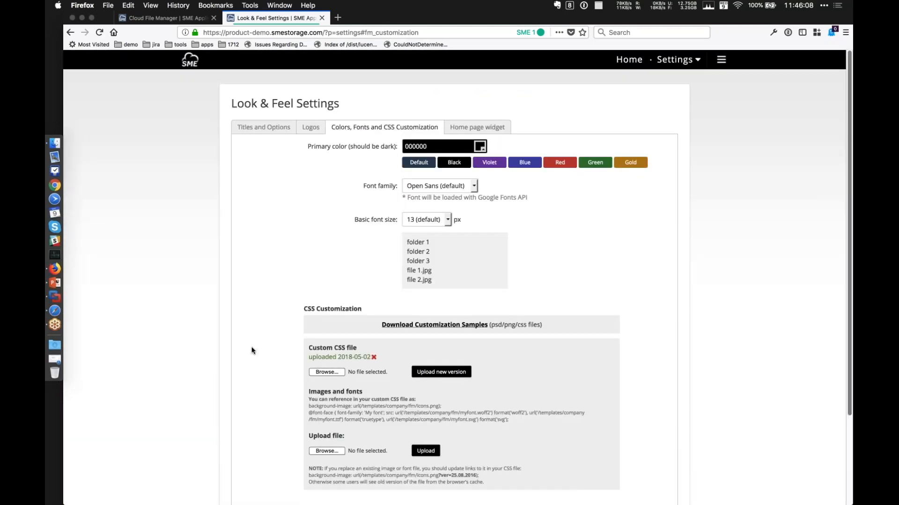
{"action": "scroll", "coordinate": [276, 289], "scroll_direction": "down", "scroll_amount": 1}
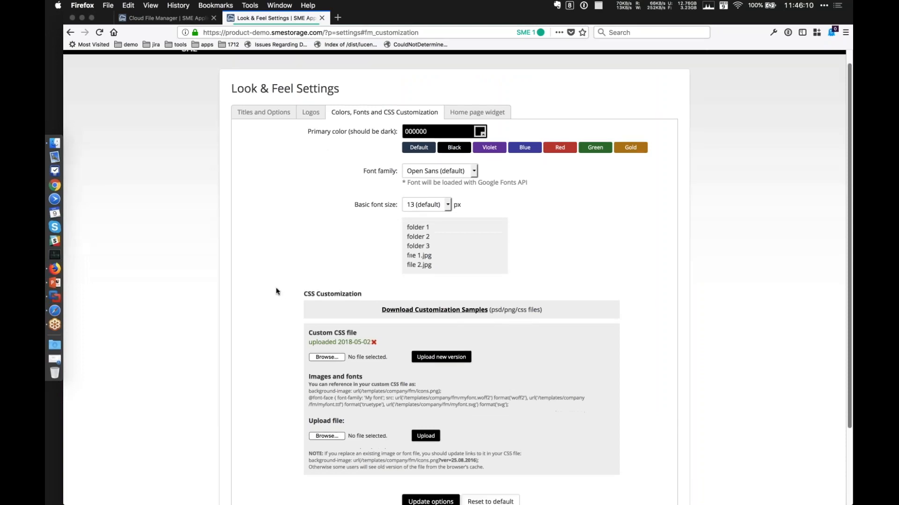
{"action": "scroll", "coordinate": [266, 228], "scroll_direction": "up", "scroll_amount": 1}
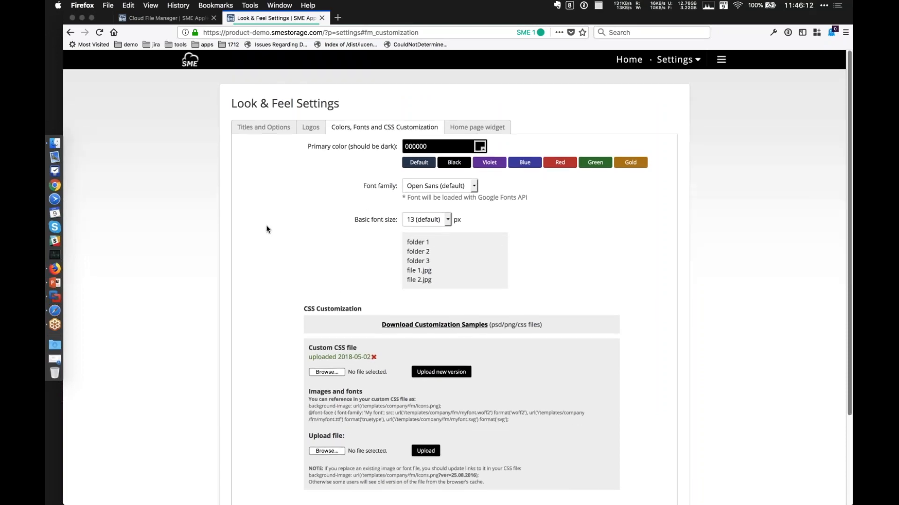
Open the Organisation Cloud 20 Users package for editing and examine its limits, functionality options, add-ons and storage providers.
{"action": "left_click", "coordinate": [719, 60]}
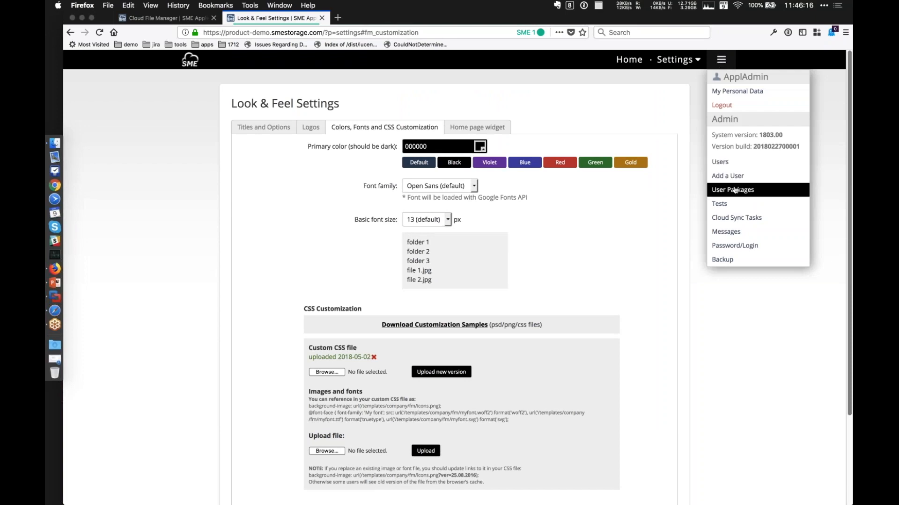
{"action": "left_click", "coordinate": [733, 190]}
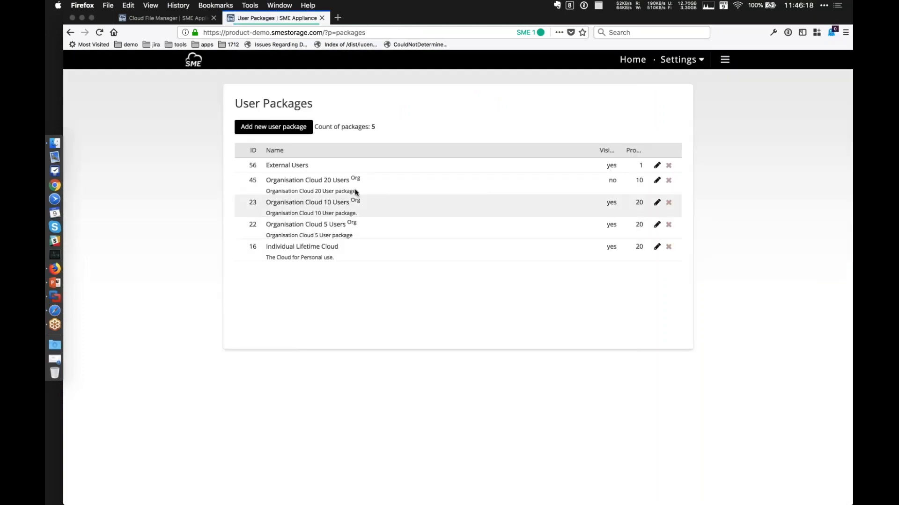
{"action": "left_click", "coordinate": [656, 181]}
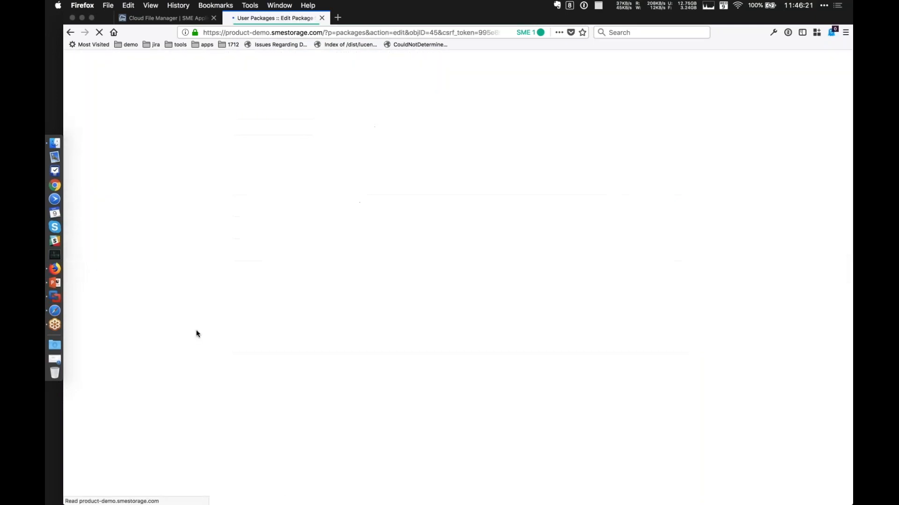
{"action": "scroll", "coordinate": [196, 334], "scroll_direction": "down", "scroll_amount": 20}
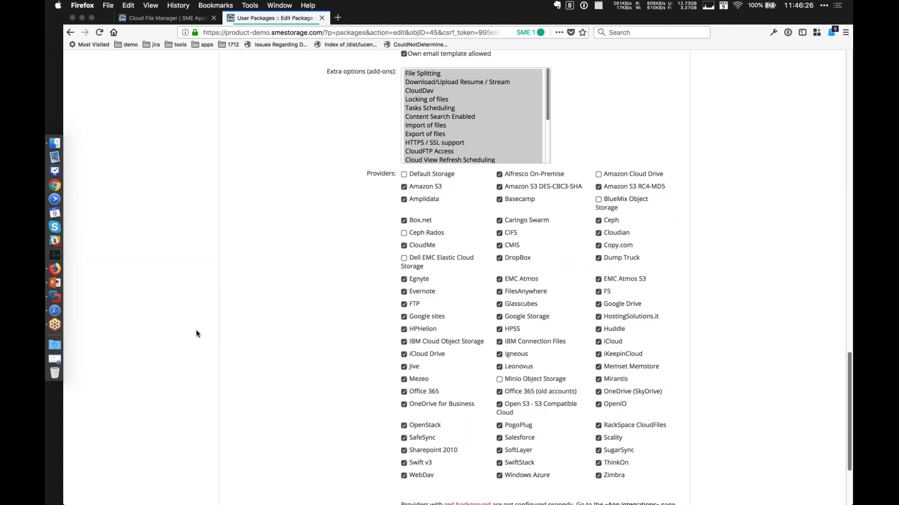
{"action": "scroll", "coordinate": [196, 334], "scroll_direction": "down", "scroll_amount": 2}
{"action": "scroll", "coordinate": [196, 334], "scroll_direction": "up", "scroll_amount": 3}
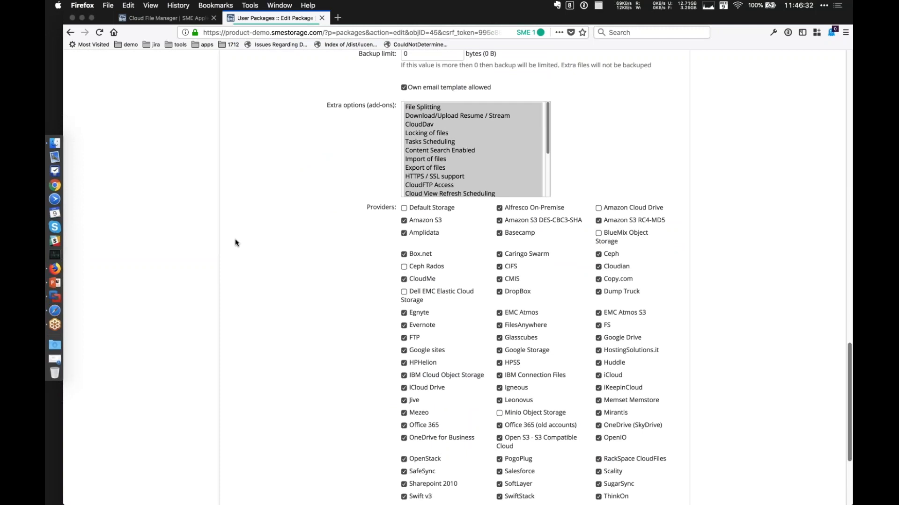
{"action": "scroll", "coordinate": [235, 239], "scroll_direction": "down", "scroll_amount": 6}
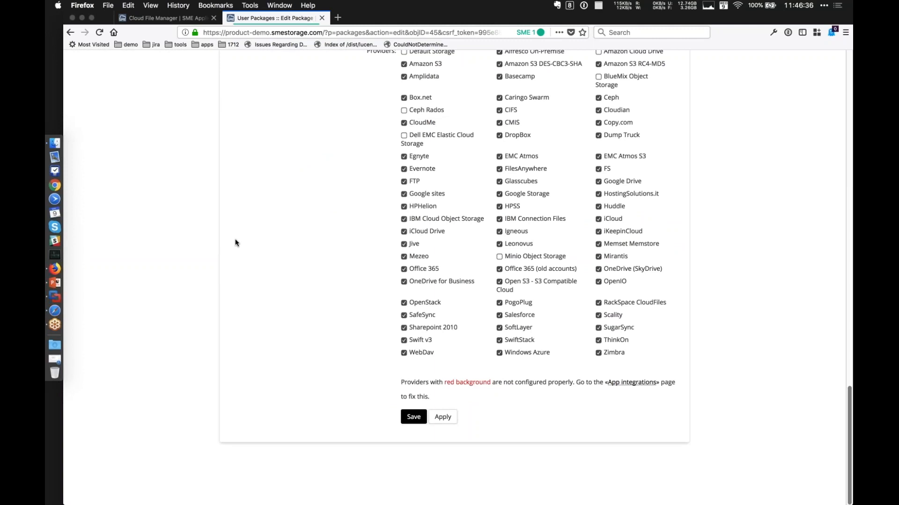
{"action": "scroll", "coordinate": [235, 240], "scroll_direction": "up", "scroll_amount": 15}
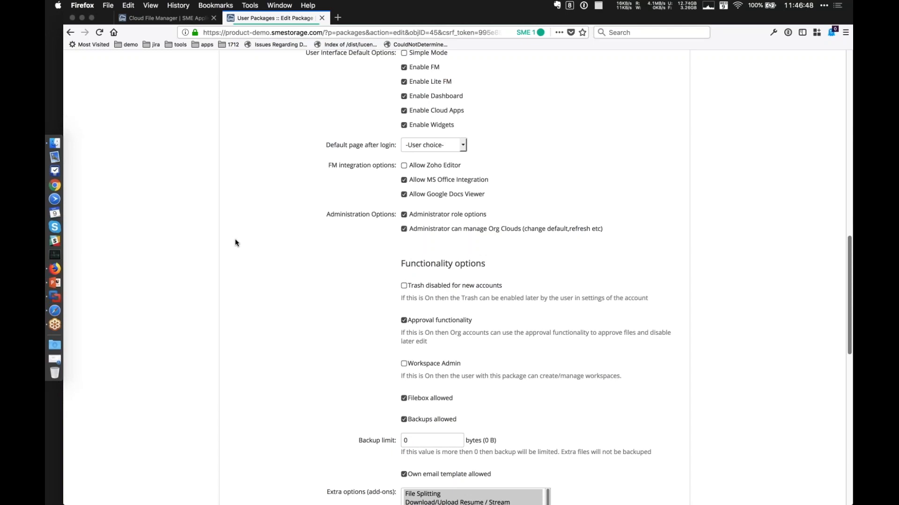
{"action": "scroll", "coordinate": [235, 242], "scroll_direction": "up", "scroll_amount": 15}
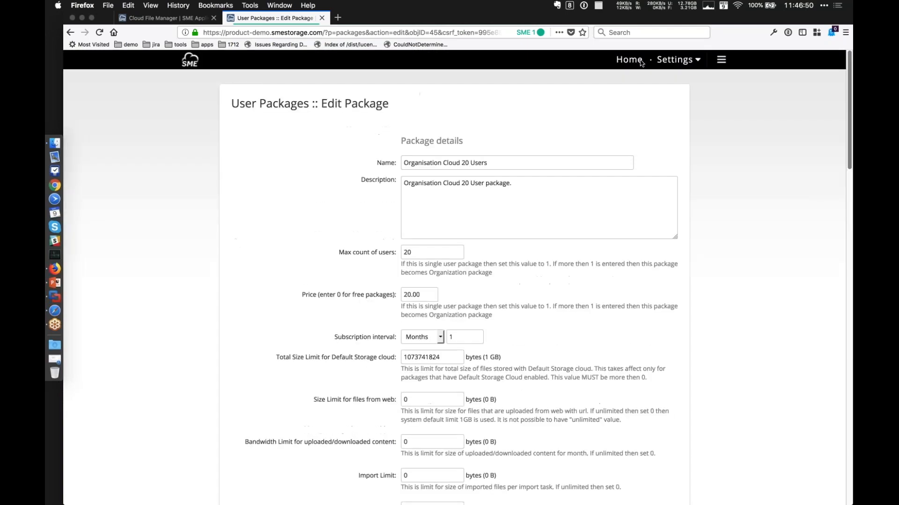
Return from the package editor to the Look & Feel settings.
{"action": "left_click", "coordinate": [678, 60]}
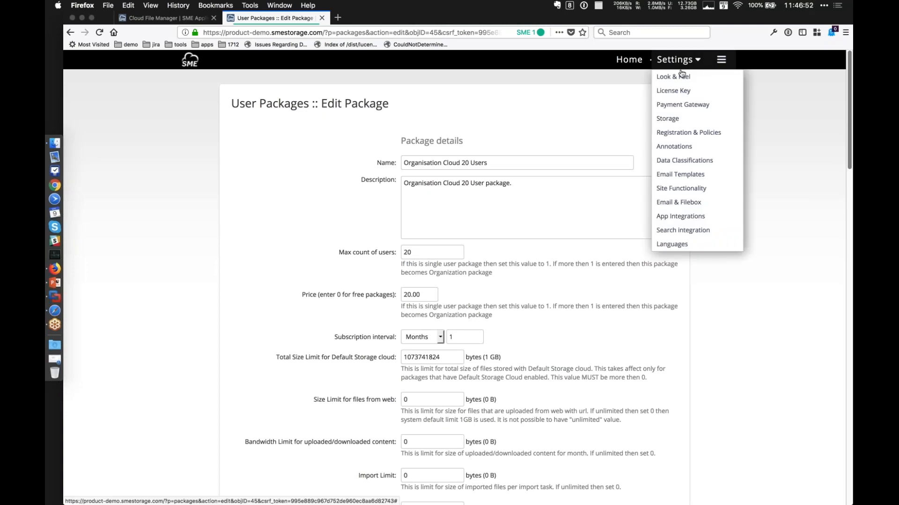
{"action": "left_click", "coordinate": [784, 210]}
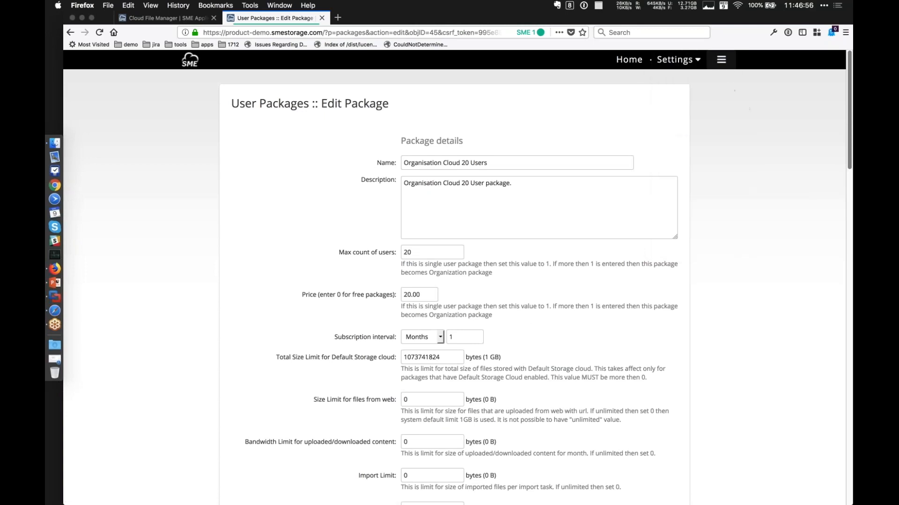
{"action": "left_click", "coordinate": [723, 65]}
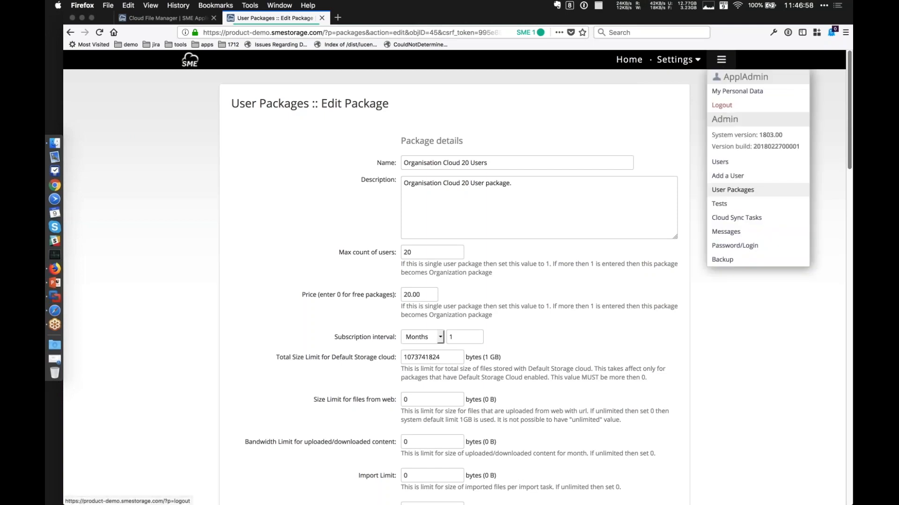
{"action": "left_click", "coordinate": [686, 104]}
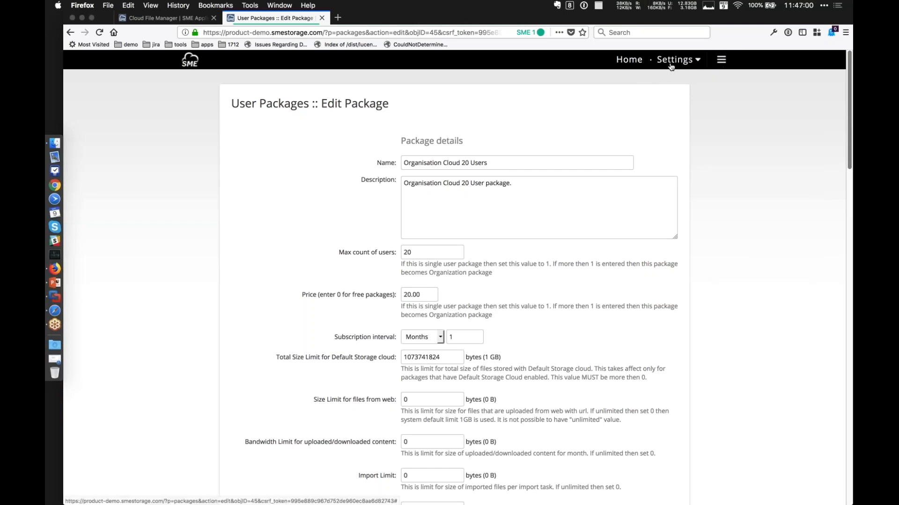
{"action": "left_click", "coordinate": [671, 66]}
{"action": "left_click", "coordinate": [677, 81]}
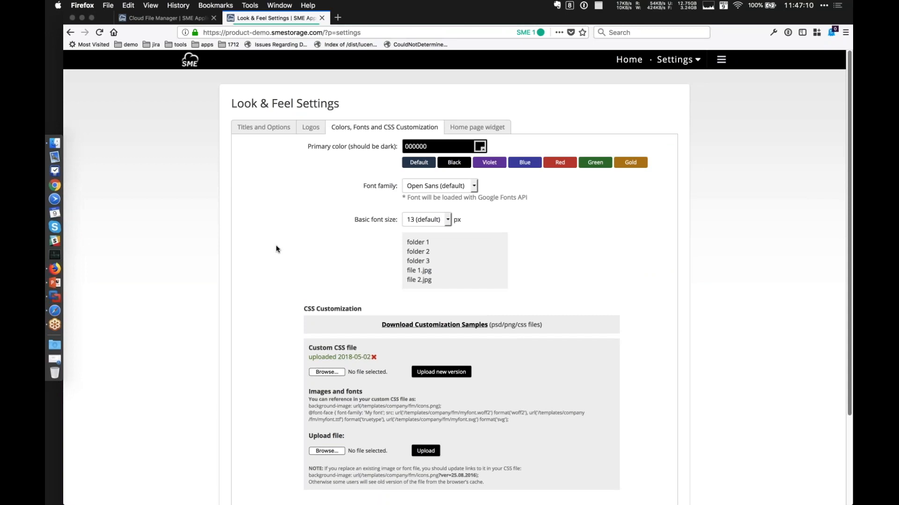
Switch to the Cloud File Manager and open the piidata folder inside Cloudian.
{"action": "left_click", "coordinate": [164, 20]}
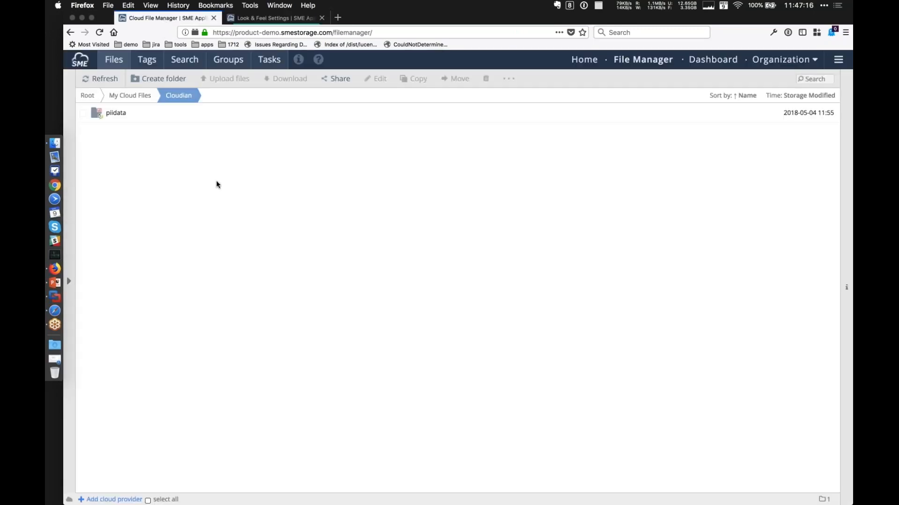
{"action": "double_click", "coordinate": [117, 114]}
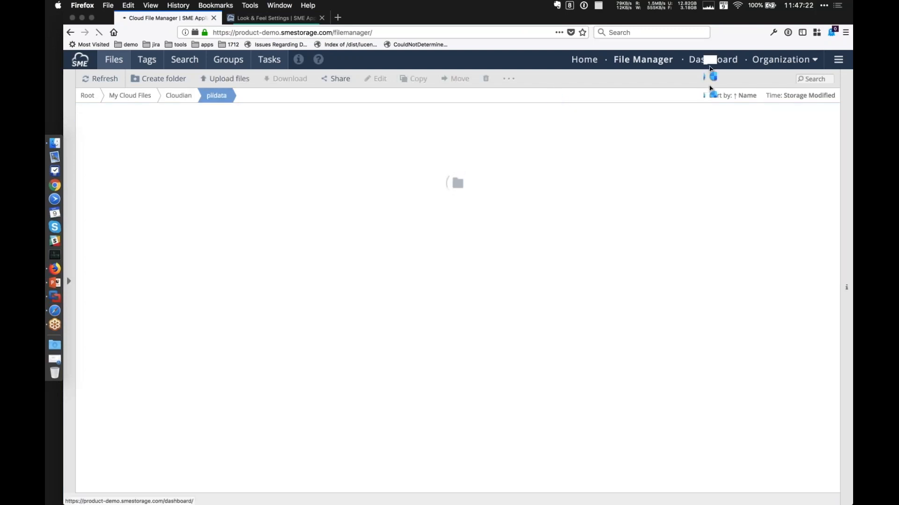
Open the account form for adding Cloudian as a new primary provider from the dashboard.
{"action": "left_click", "coordinate": [722, 61]}
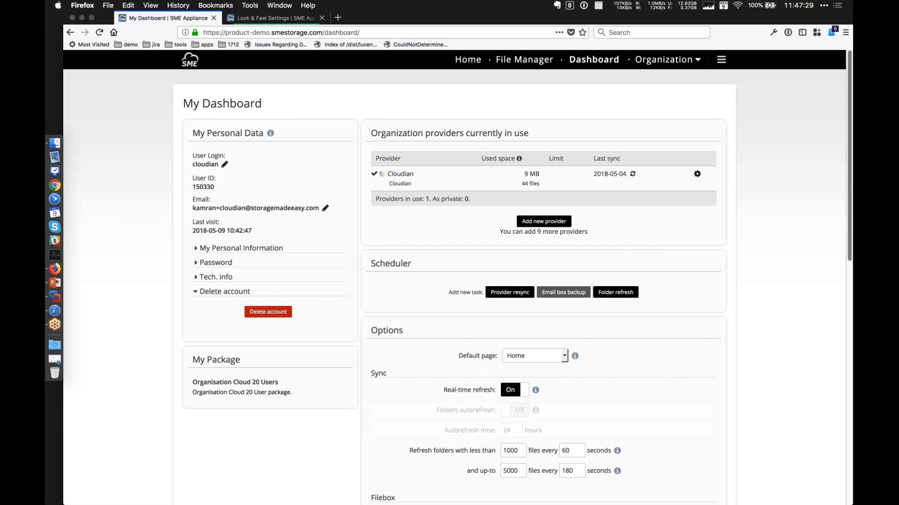
{"action": "left_click", "coordinate": [533, 222]}
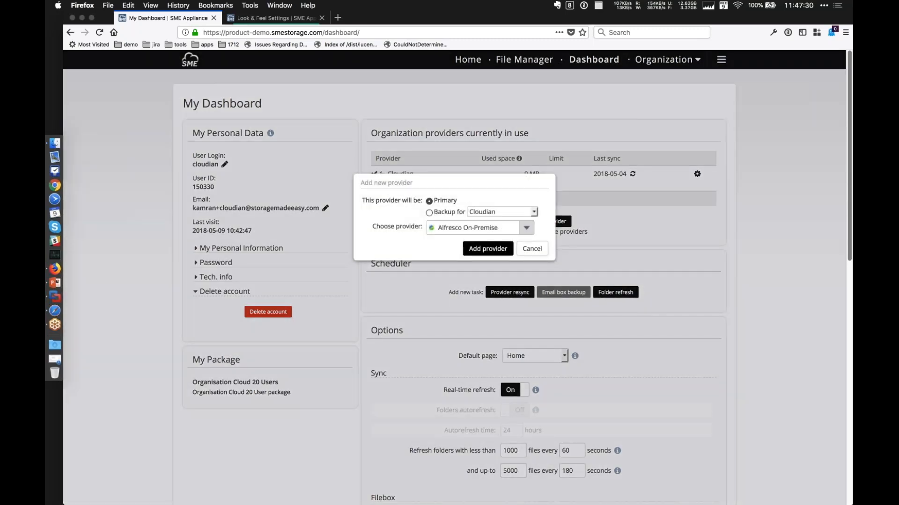
{"action": "left_click", "coordinate": [526, 228]}
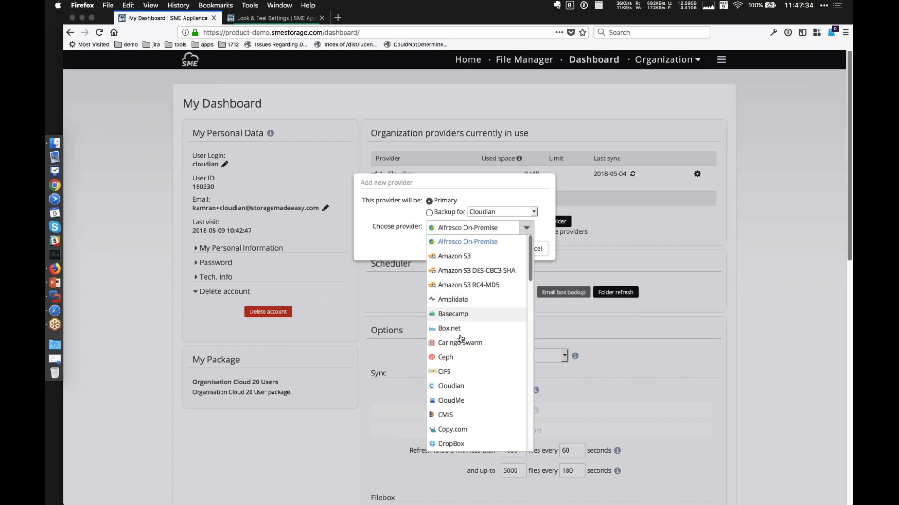
{"action": "left_click", "coordinate": [454, 387]}
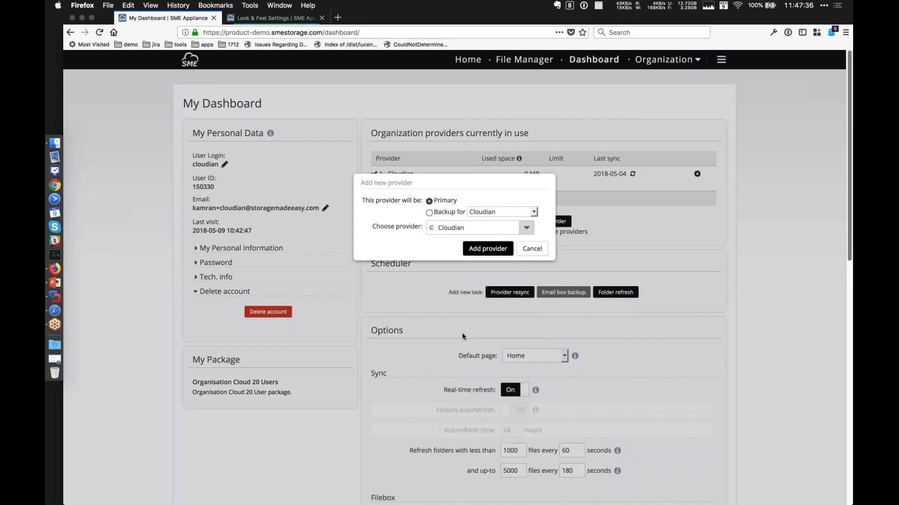
{"action": "left_click", "coordinate": [487, 249]}
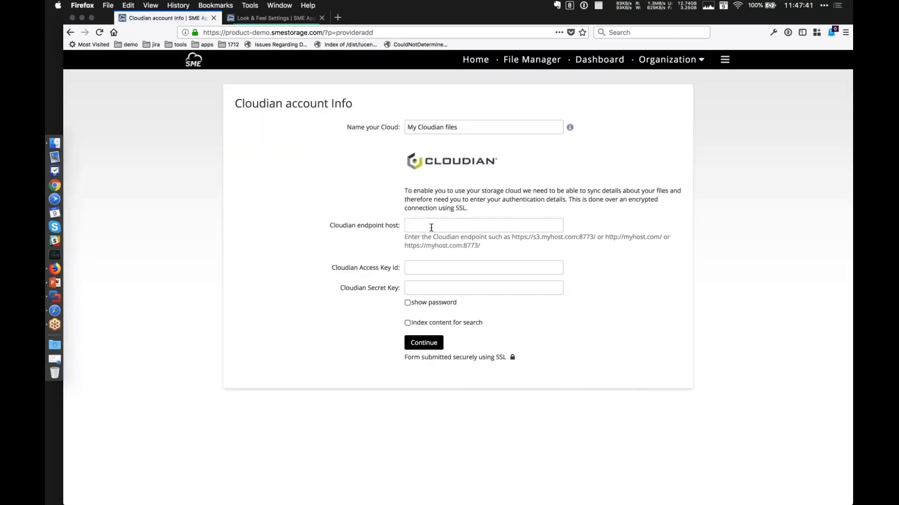
Examine the Cloudian endpoint host, access key ID and secret key fields required for the new provider.
{"action": "left_click", "coordinate": [431, 227]}
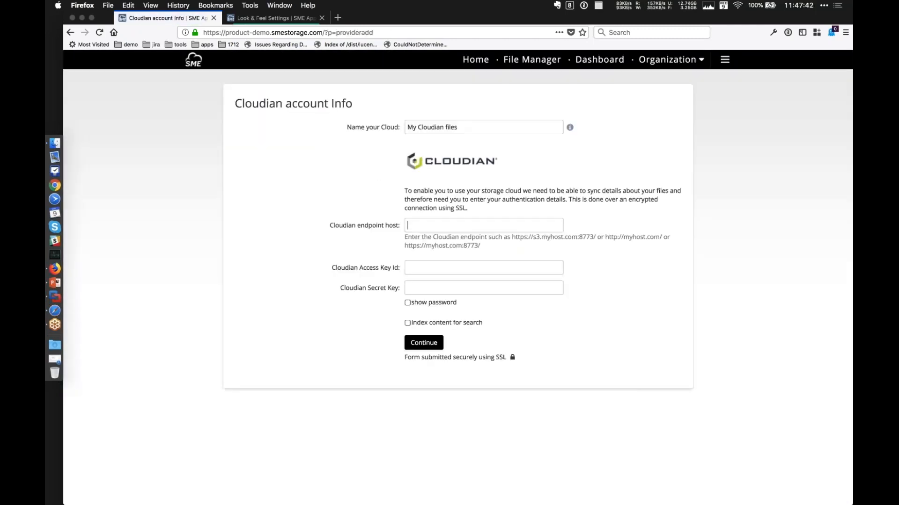
{"action": "left_click", "coordinate": [428, 264]}
{"action": "left_click", "coordinate": [429, 287]}
Leave the Cloudian account form without saving and return to the File Manager.
{"action": "left_click", "coordinate": [602, 64]}
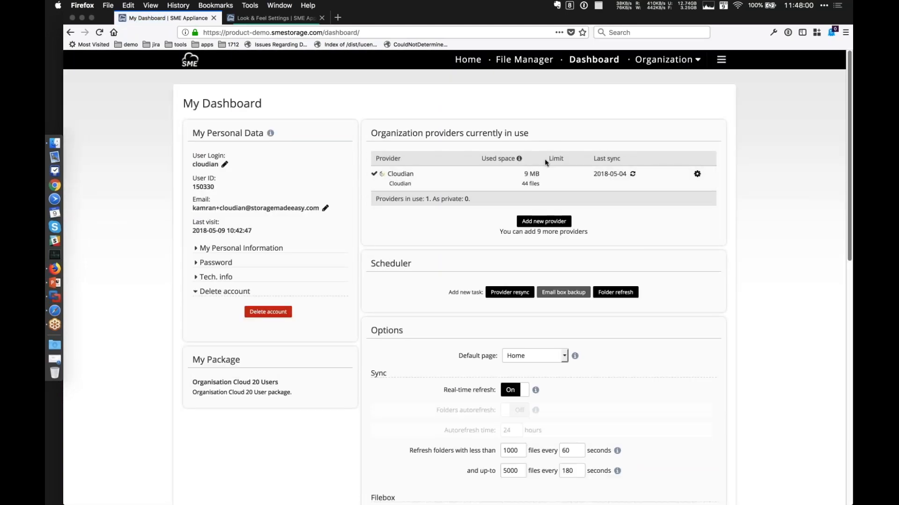
{"action": "left_click", "coordinate": [522, 66]}
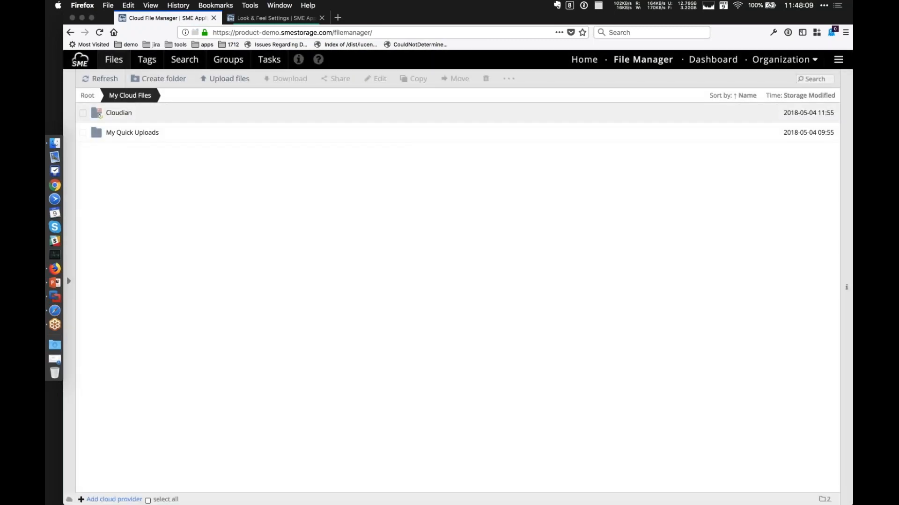
Open the piidata folder inside Cloudian and bring up the permissions of its Finance folder.
{"action": "double_click", "coordinate": [118, 113]}
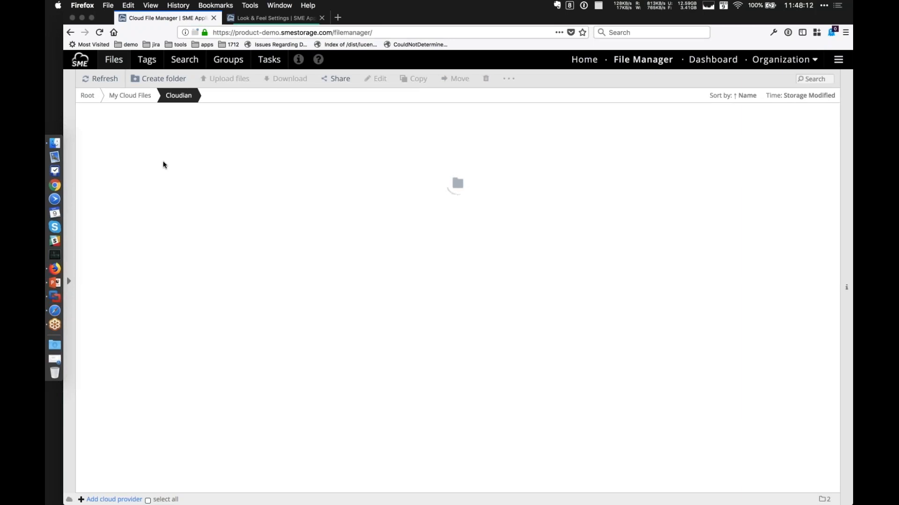
{"action": "double_click", "coordinate": [120, 118]}
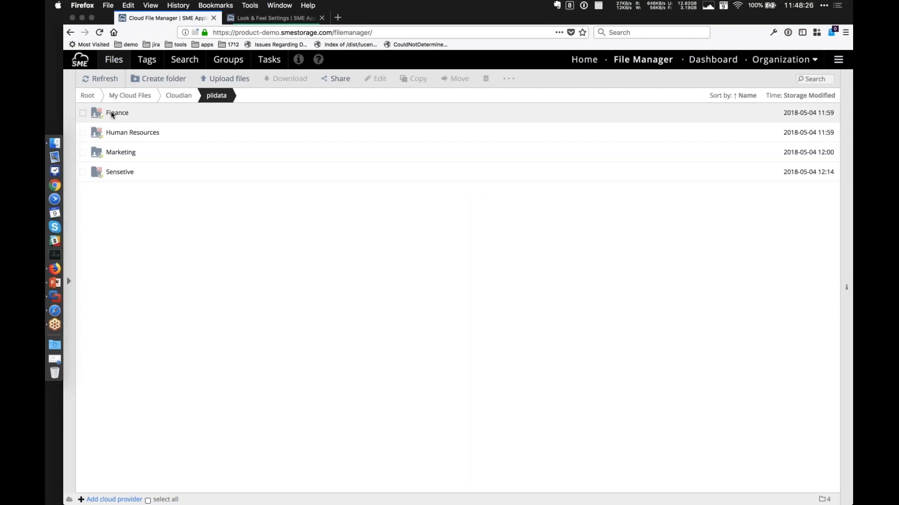
{"action": "right_click", "coordinate": [113, 115]}
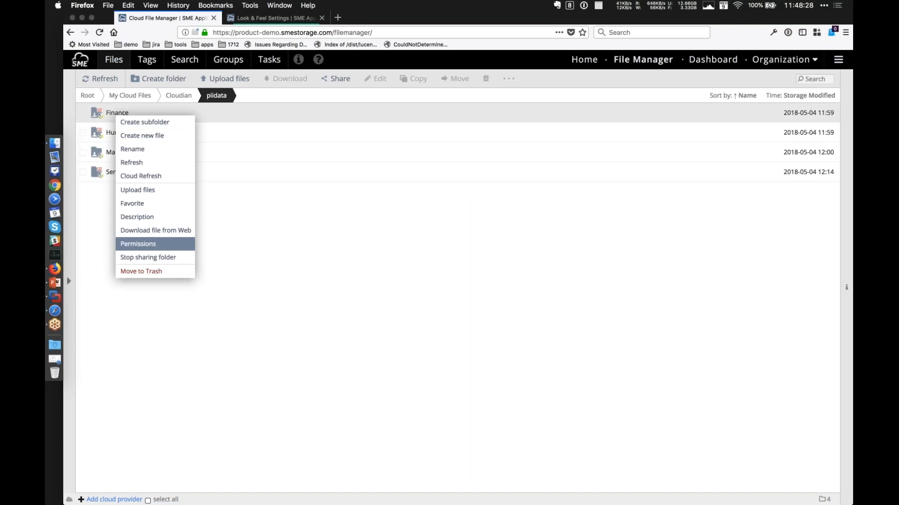
{"action": "left_click", "coordinate": [151, 243]}
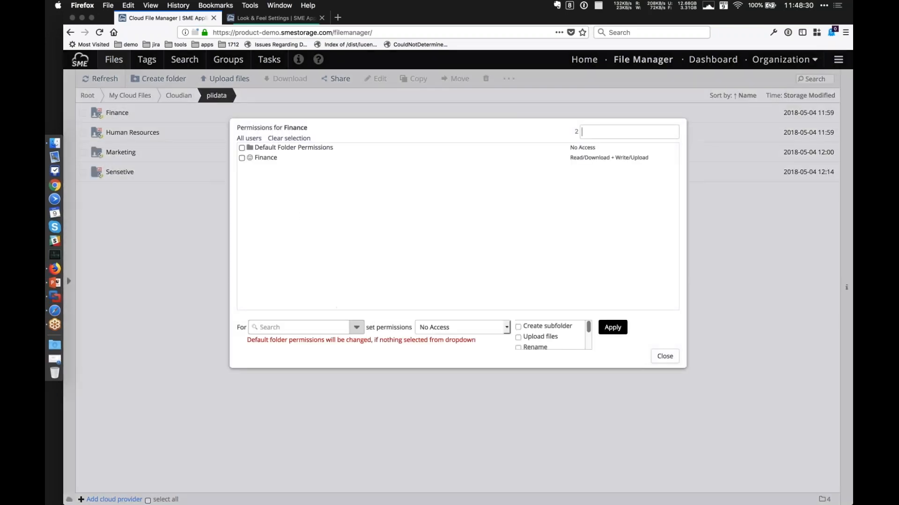
Select the Marketing group and one of its individual members as recipients for the Finance folder's permissions.
{"action": "left_click", "coordinate": [357, 328]}
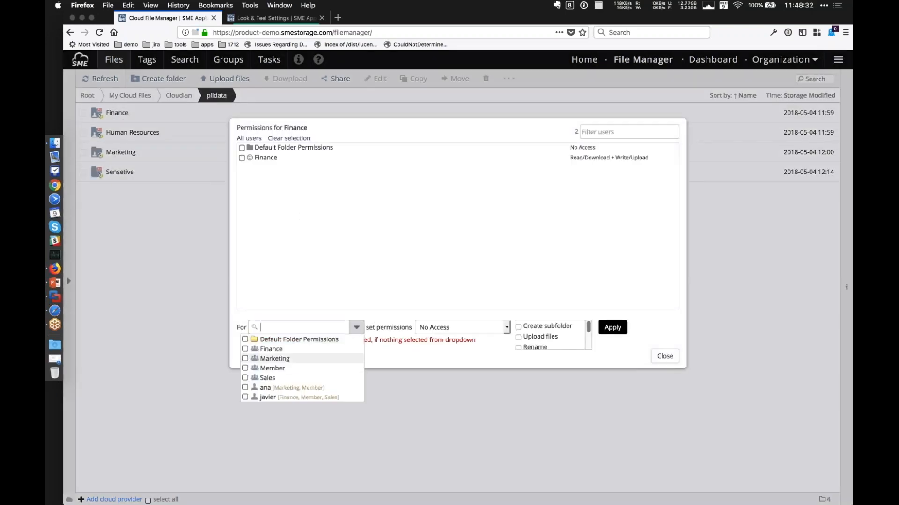
{"action": "left_click", "coordinate": [245, 359]}
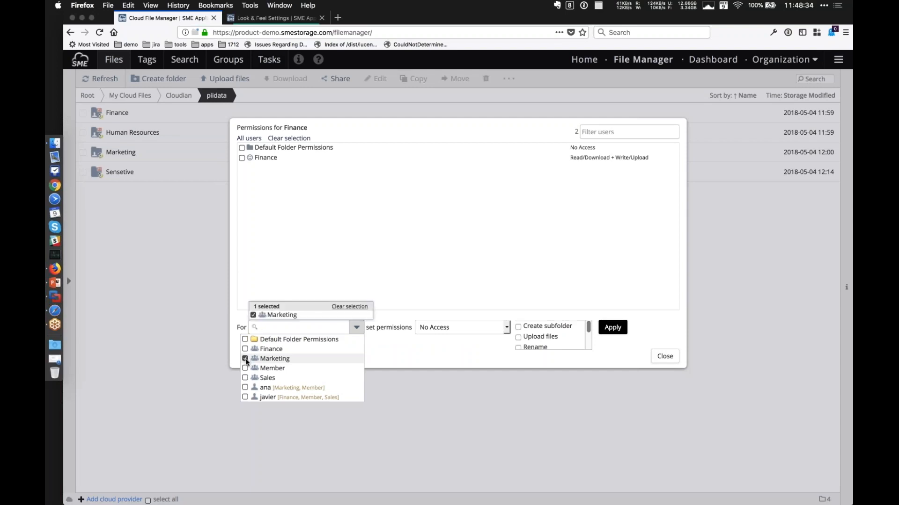
{"action": "left_click", "coordinate": [504, 328]}
{"action": "left_click", "coordinate": [385, 359]}
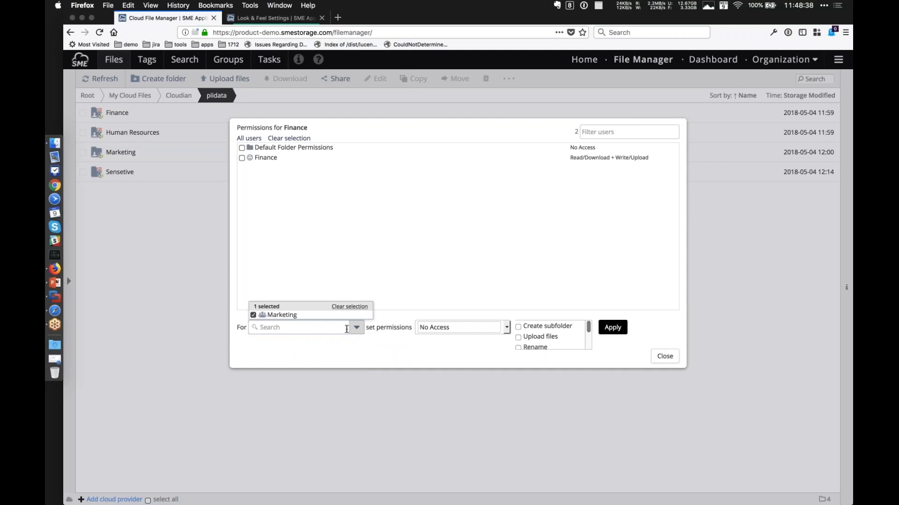
{"action": "left_click", "coordinate": [300, 327]}
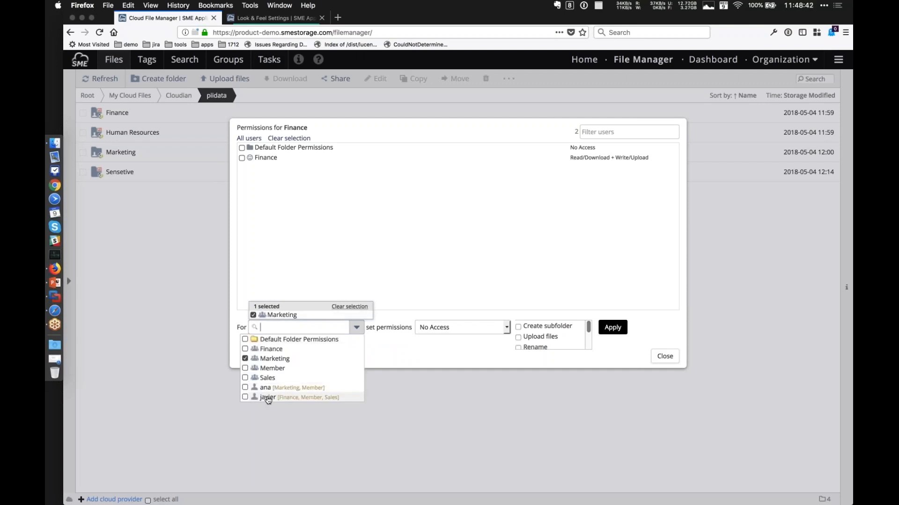
{"action": "left_click", "coordinate": [265, 388]}
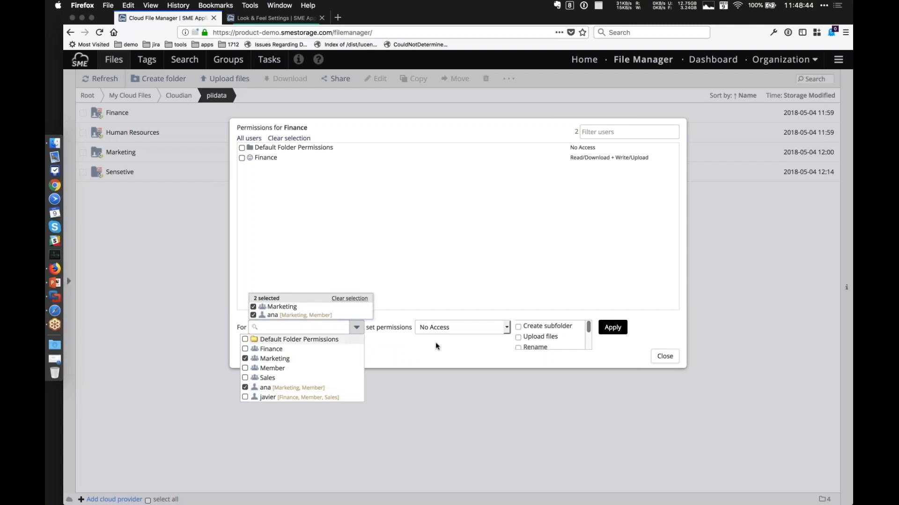
Examine the access levels that can be granted on the Finance folder, and close the permissions without applying any change.
{"action": "left_click", "coordinate": [485, 334]}
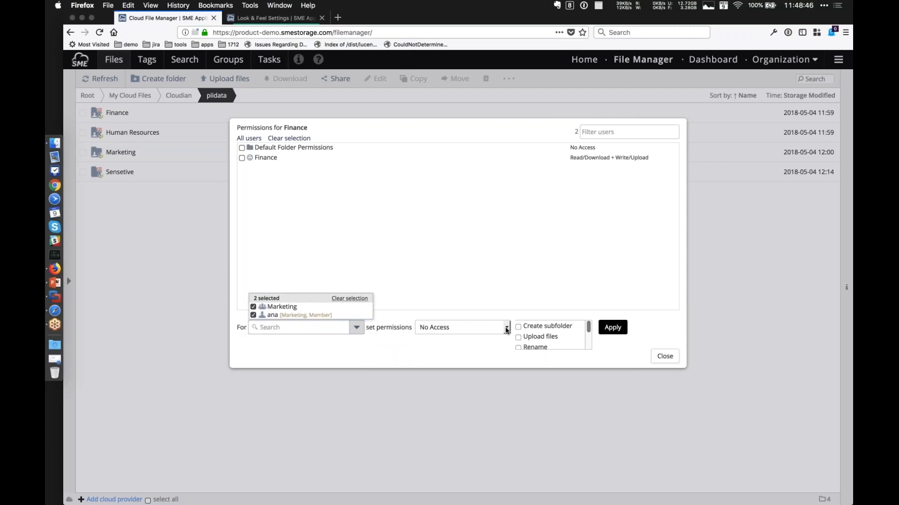
{"action": "left_click", "coordinate": [506, 330]}
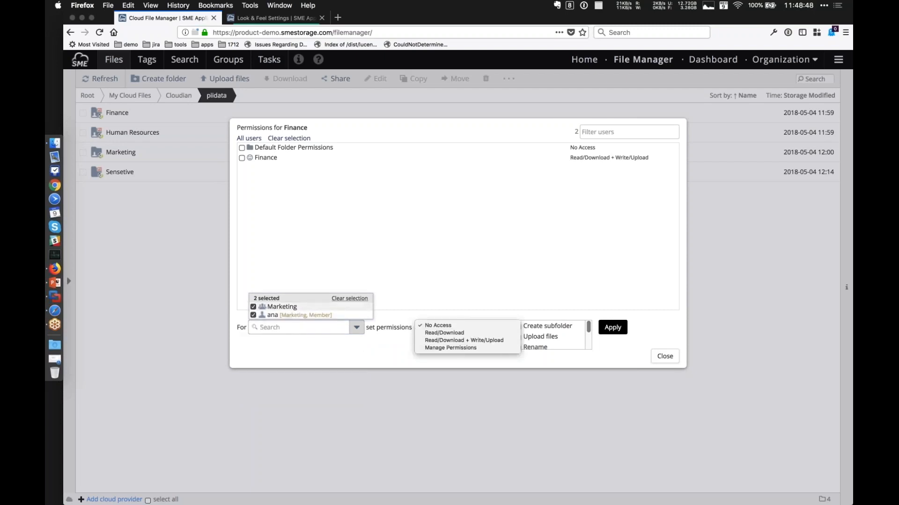
{"action": "left_click", "coordinate": [354, 357]}
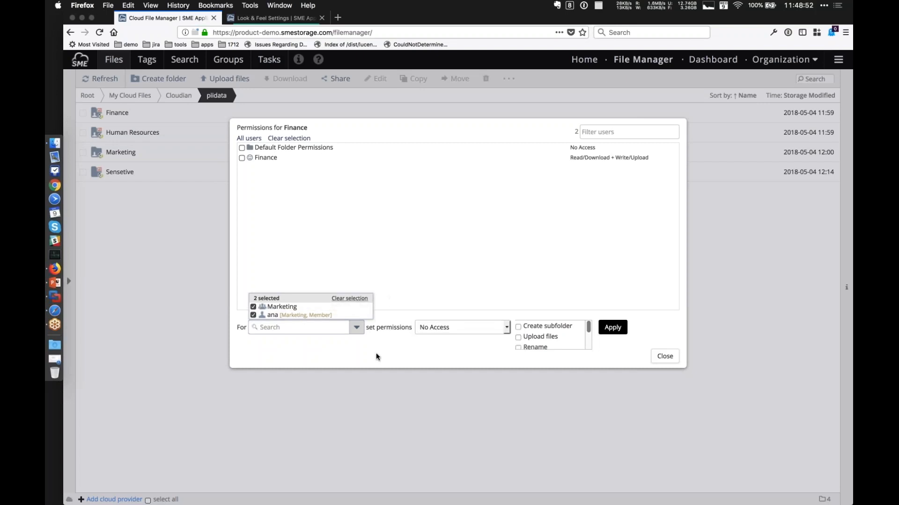
{"action": "left_click", "coordinate": [665, 357]}
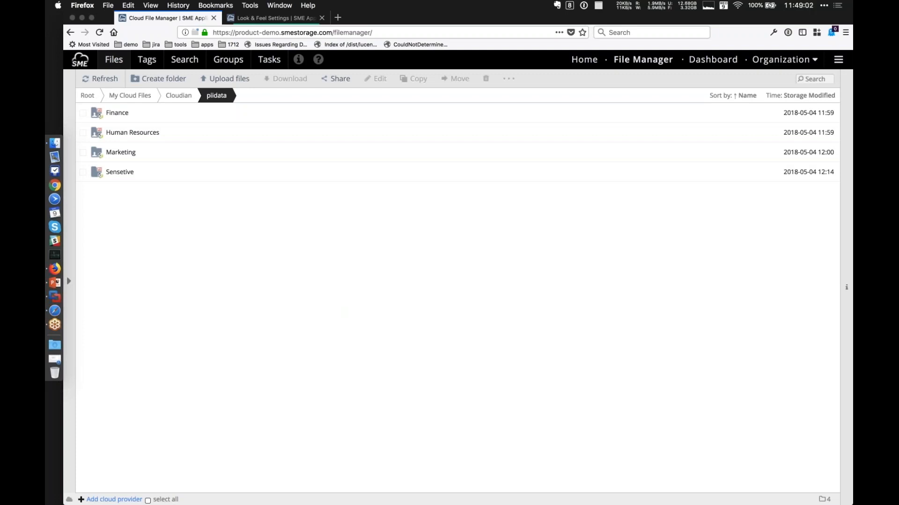
Open the organization's auth systems and switch the new auth system form to LDAP.
{"action": "left_click", "coordinate": [784, 60]}
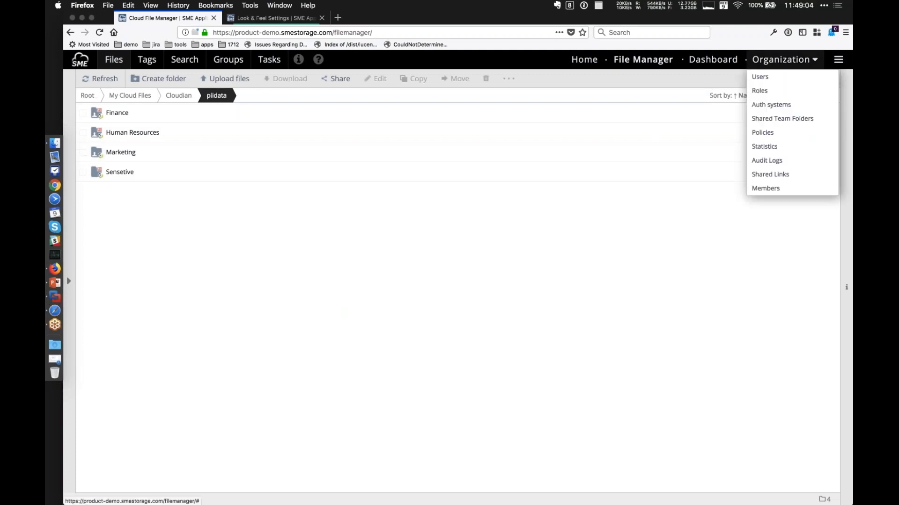
{"action": "left_click", "coordinate": [769, 104]}
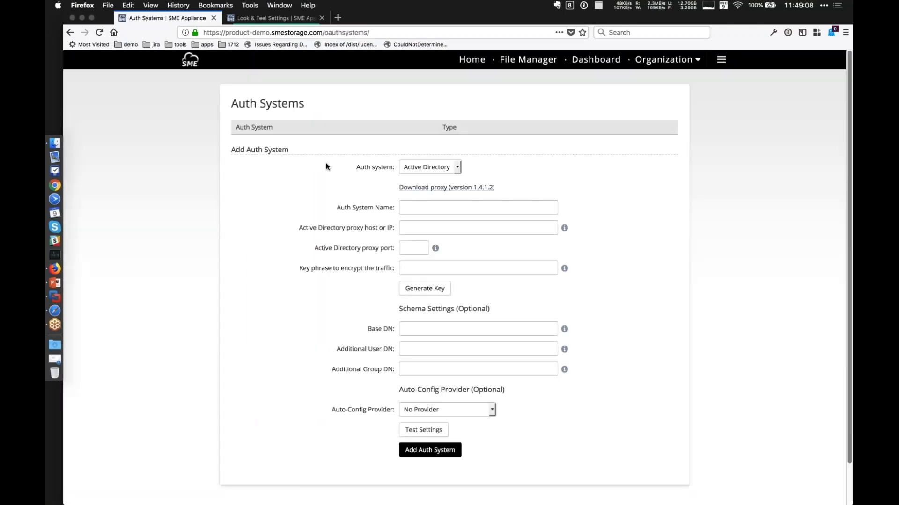
{"action": "left_click", "coordinate": [460, 167]}
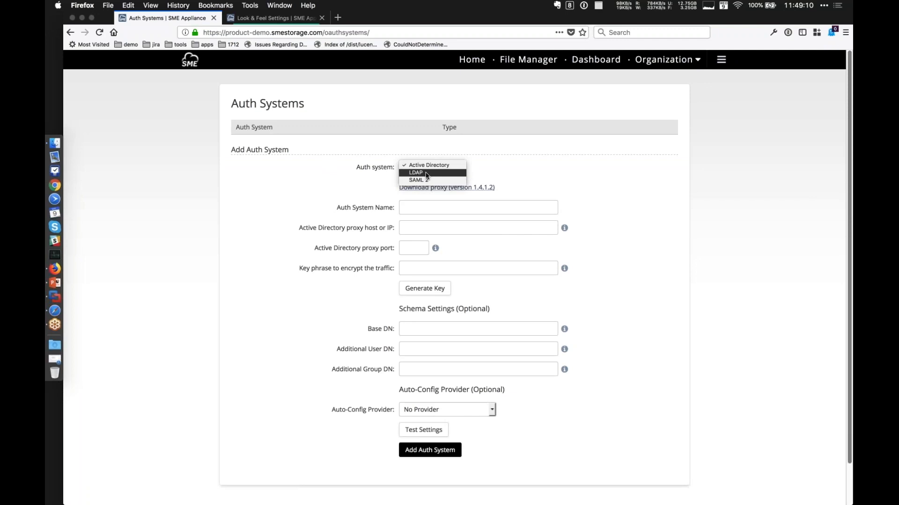
{"action": "left_click", "coordinate": [427, 175]}
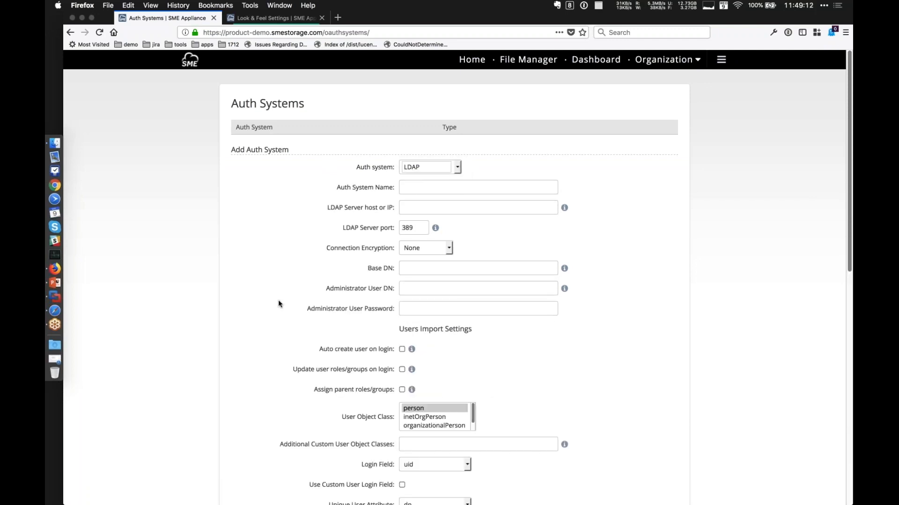
Review the LDAP form's server connection fields and users import settings.
{"action": "scroll", "coordinate": [278, 304], "scroll_direction": "down", "scroll_amount": 15}
{"action": "scroll", "coordinate": [278, 303], "scroll_direction": "up", "scroll_amount": 12}
{"action": "scroll", "coordinate": [278, 303], "scroll_direction": "up", "scroll_amount": 1}
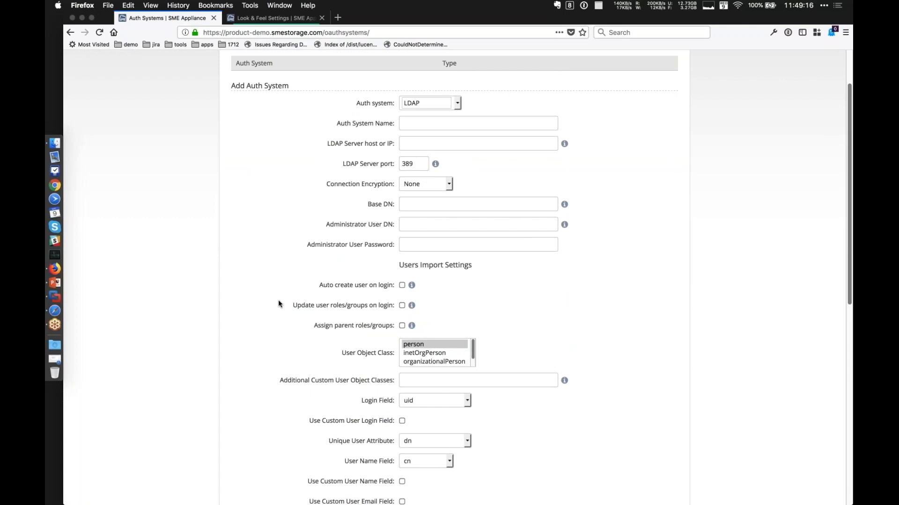
{"action": "scroll", "coordinate": [279, 302], "scroll_direction": "up", "scroll_amount": 3}
{"action": "left_click", "coordinate": [720, 60]}
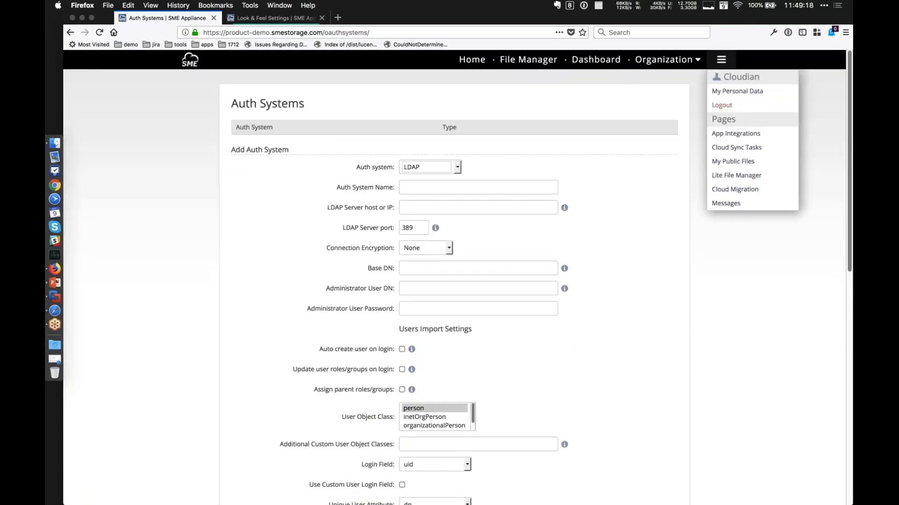
{"action": "left_click", "coordinate": [236, 219]}
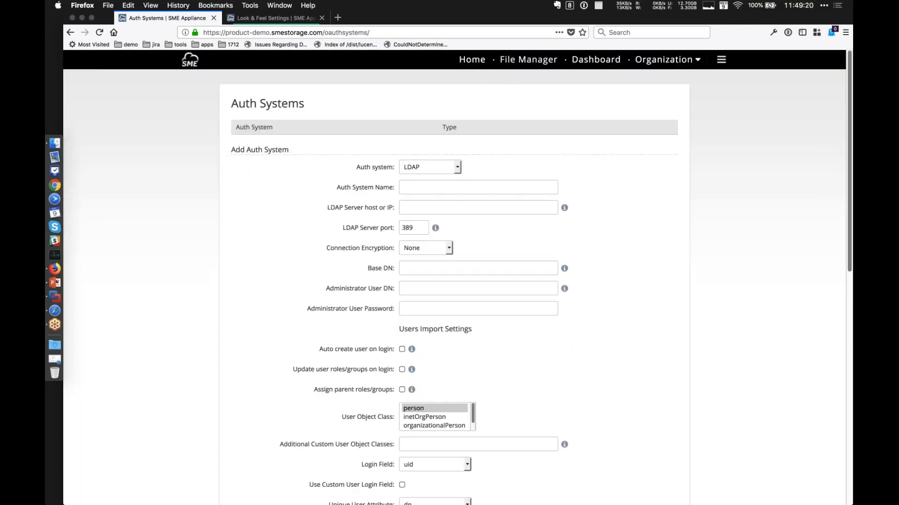
Return to the File Manager, open the Finance folder under Cloudian/piidata and display its folder information.
{"action": "left_click", "coordinate": [528, 59]}
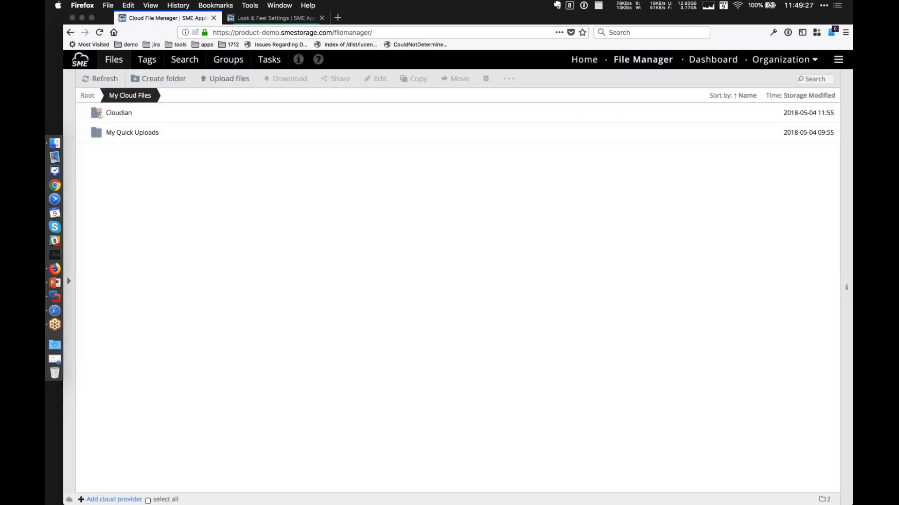
{"action": "double_click", "coordinate": [127, 113]}
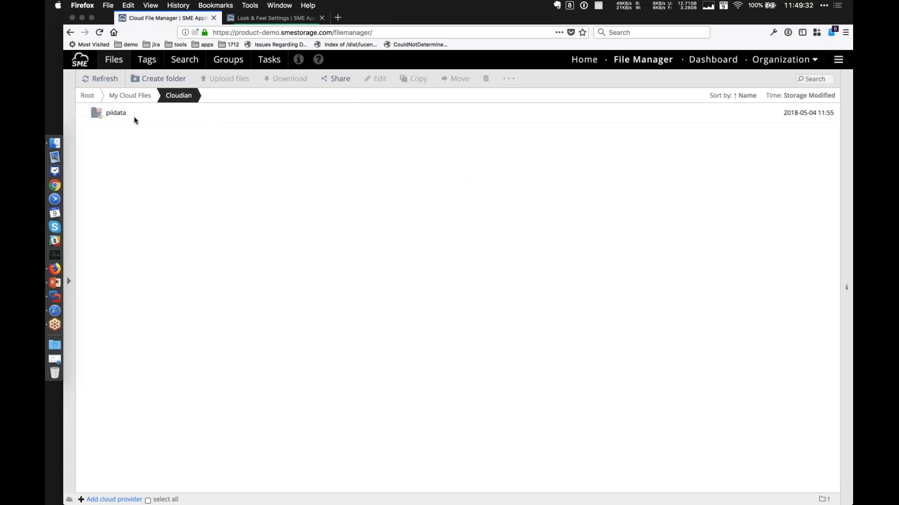
{"action": "double_click", "coordinate": [127, 114]}
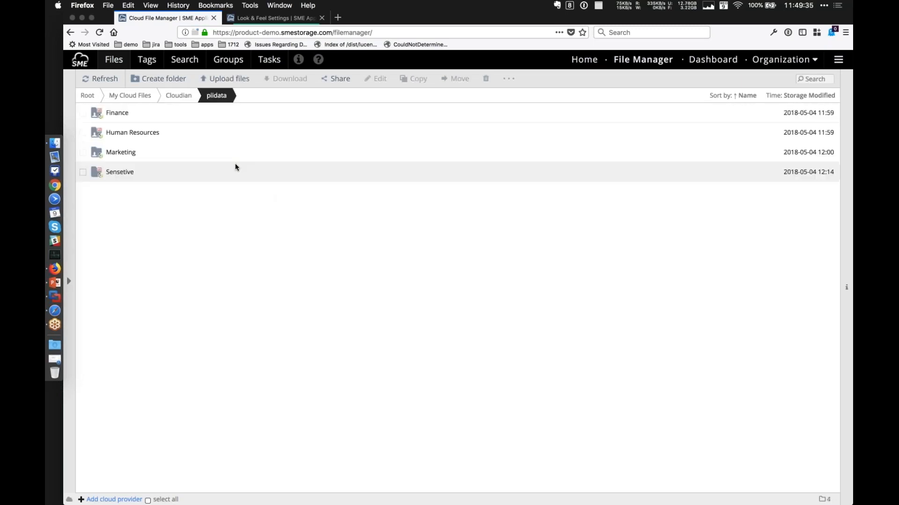
{"action": "double_click", "coordinate": [124, 115]}
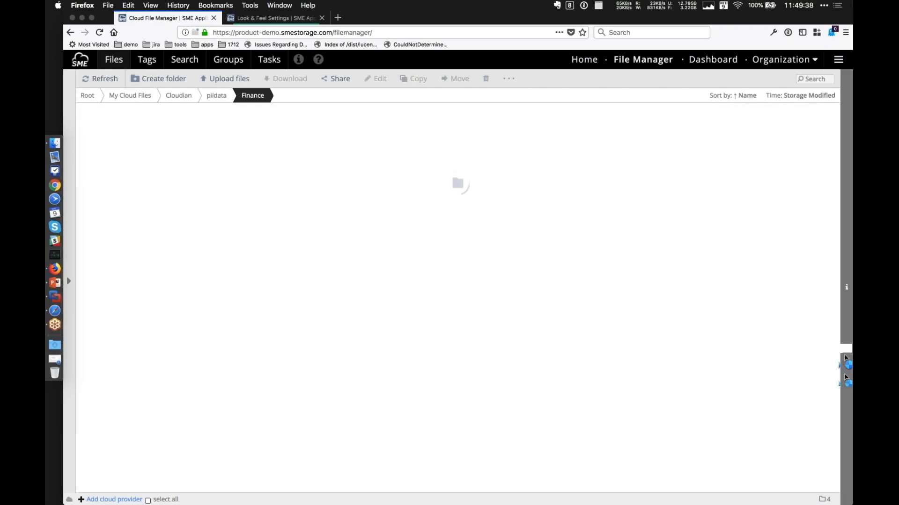
{"action": "left_click", "coordinate": [845, 357]}
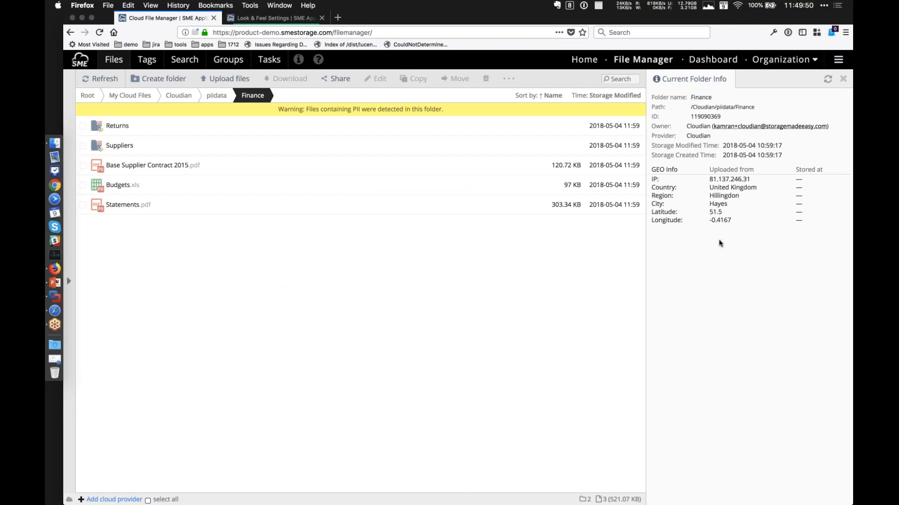
Preview Statements.pdf in the Finance folder, check the file actions offered for it, and deselect it.
{"action": "left_click", "coordinate": [127, 205]}
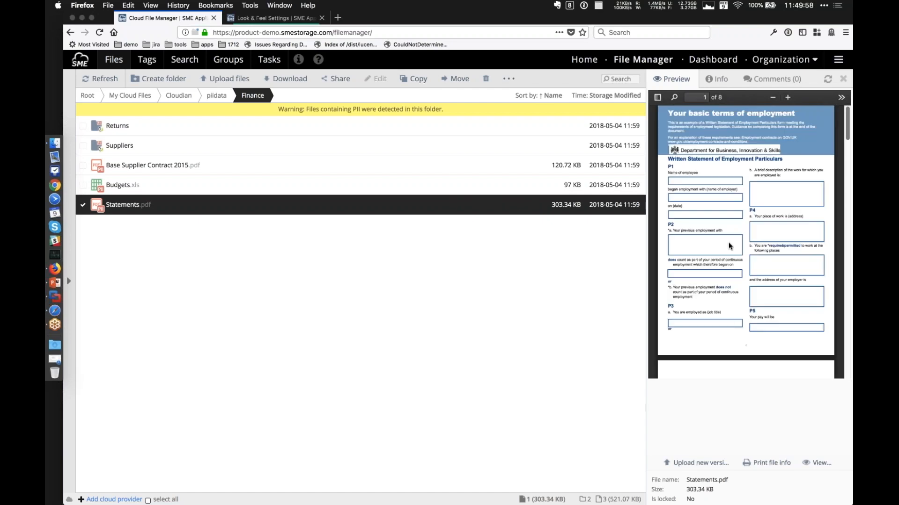
{"action": "scroll", "coordinate": [726, 247], "scroll_direction": "down", "scroll_amount": 10}
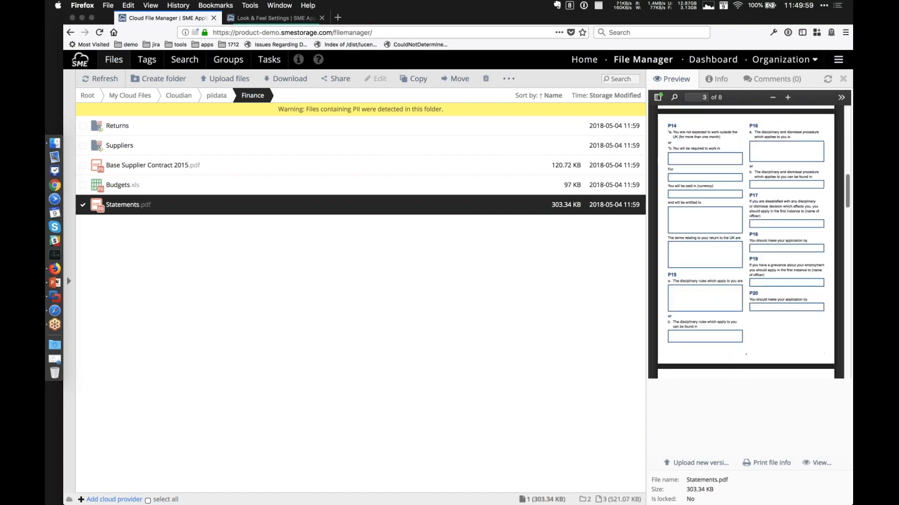
{"action": "right_click", "coordinate": [179, 214]}
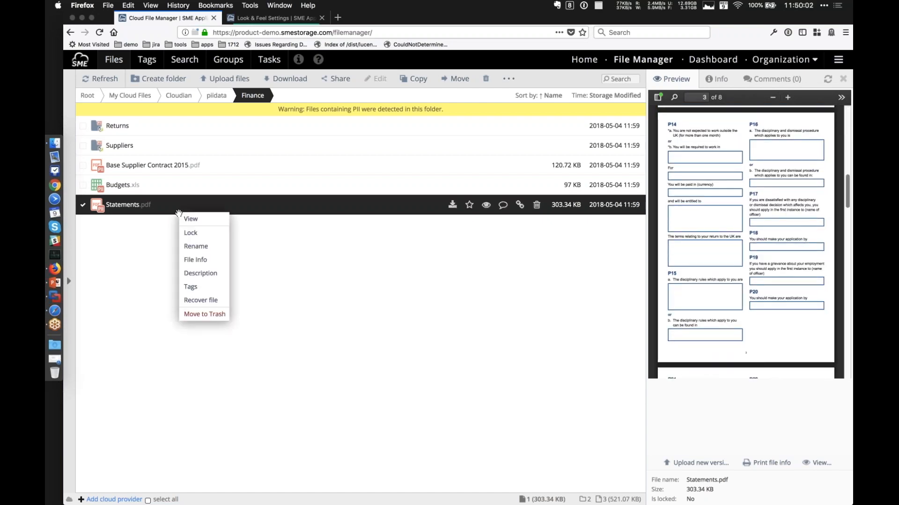
{"action": "left_click", "coordinate": [381, 235]}
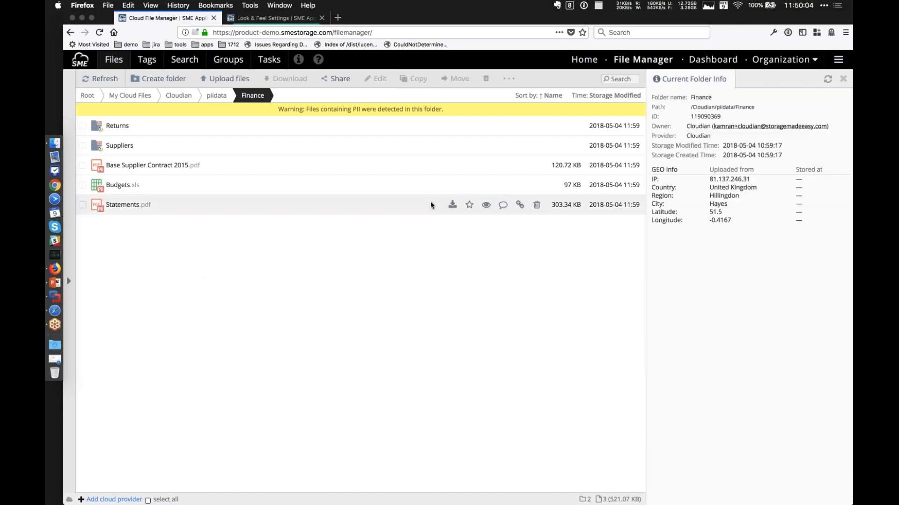
Try the Short URL and expiry options for sharing the Finance folder by link, and close without generating a link.
{"action": "left_click", "coordinate": [343, 79]}
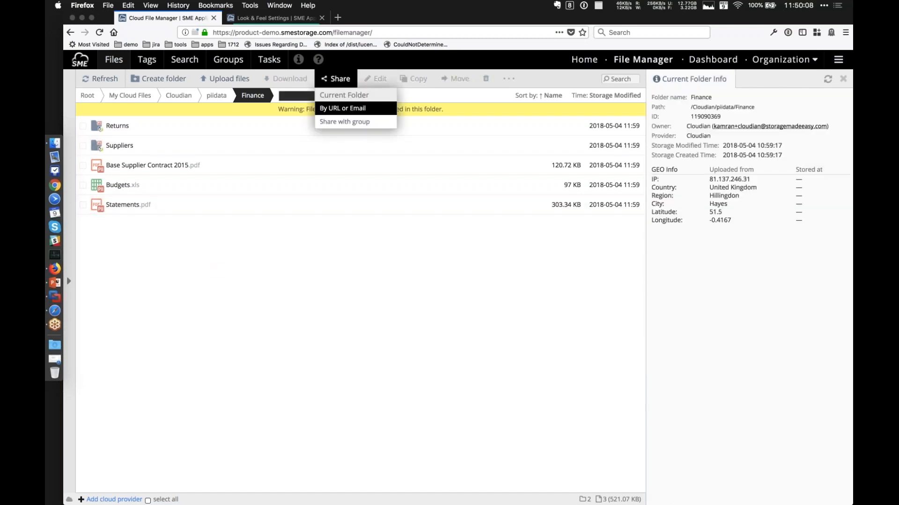
{"action": "left_click", "coordinate": [351, 109]}
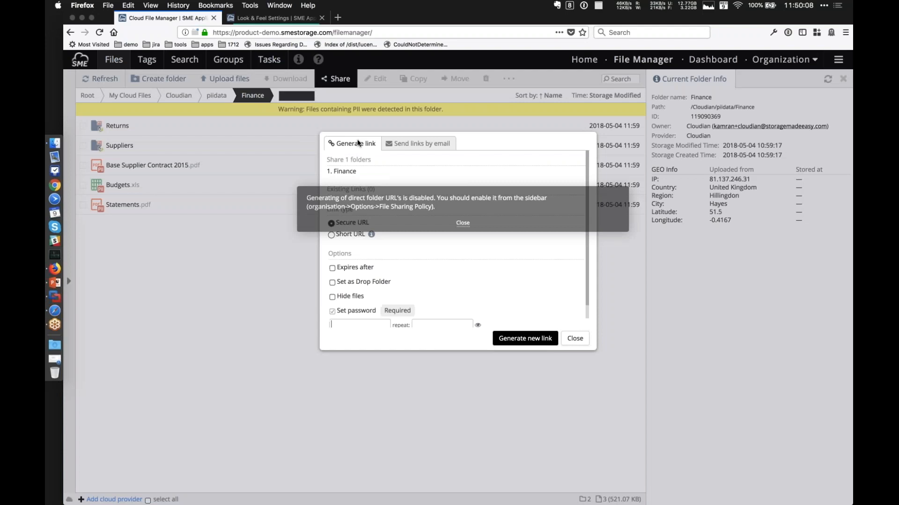
{"action": "left_click", "coordinate": [461, 224]}
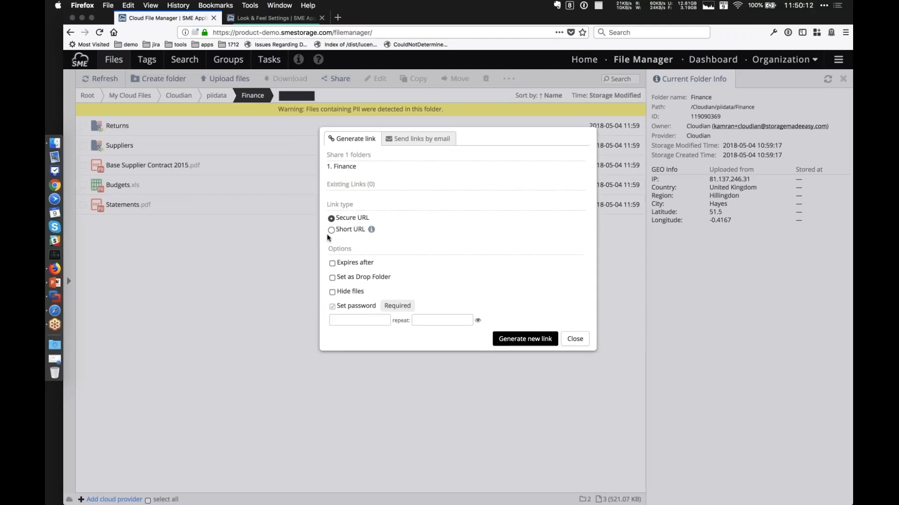
{"action": "left_click", "coordinate": [333, 232]}
{"action": "left_click", "coordinate": [333, 264]}
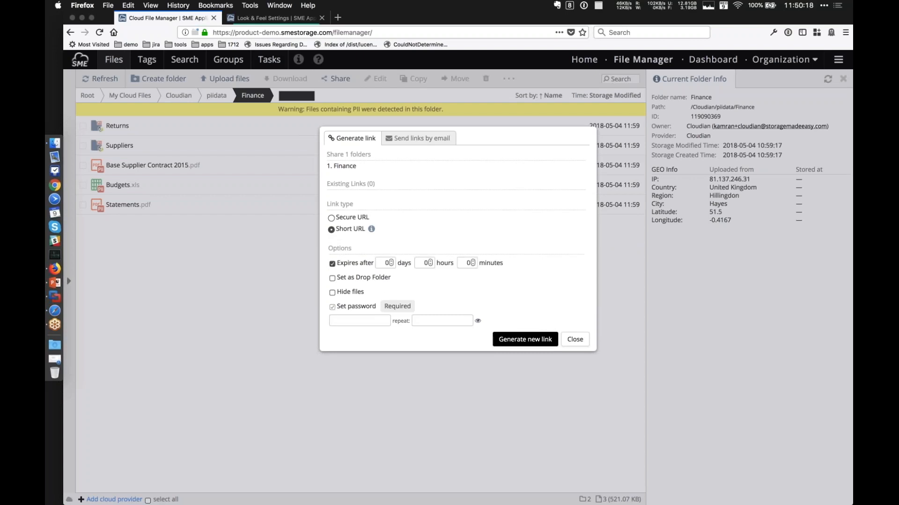
{"action": "left_click", "coordinate": [575, 340]}
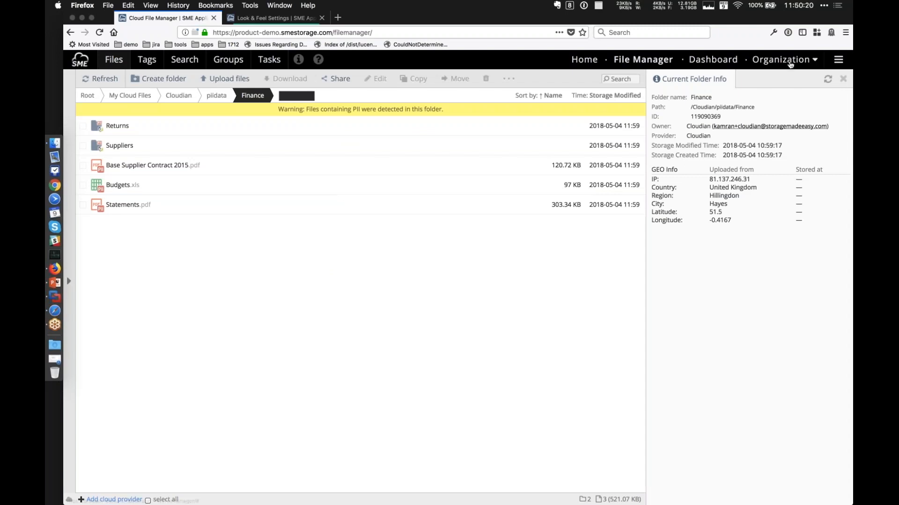
Open the organization policies and display the PII Scanning & Detection settings.
{"action": "mouse_move", "coordinate": [790, 64]}
{"action": "left_click", "coordinate": [772, 134]}
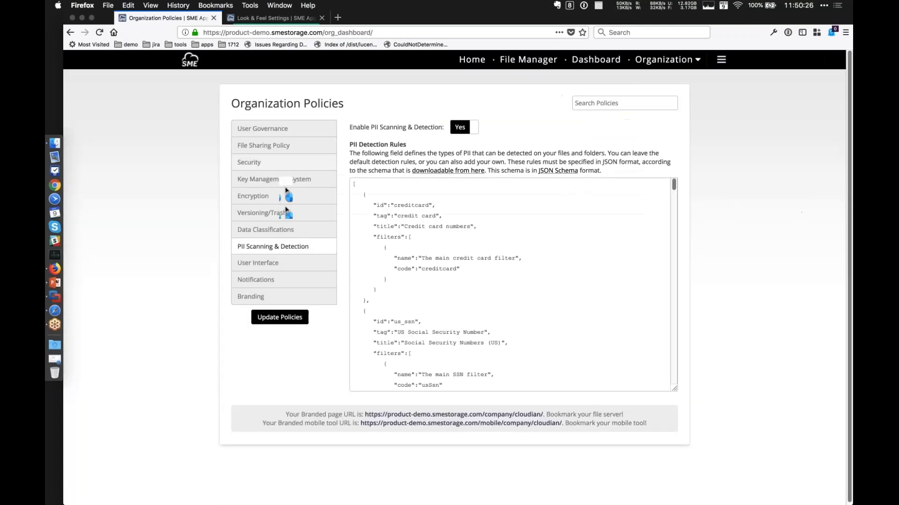
In the File Sharing Policy, enable folder sharing with external users and set the downloads number limit to 2.
{"action": "left_click", "coordinate": [258, 133]}
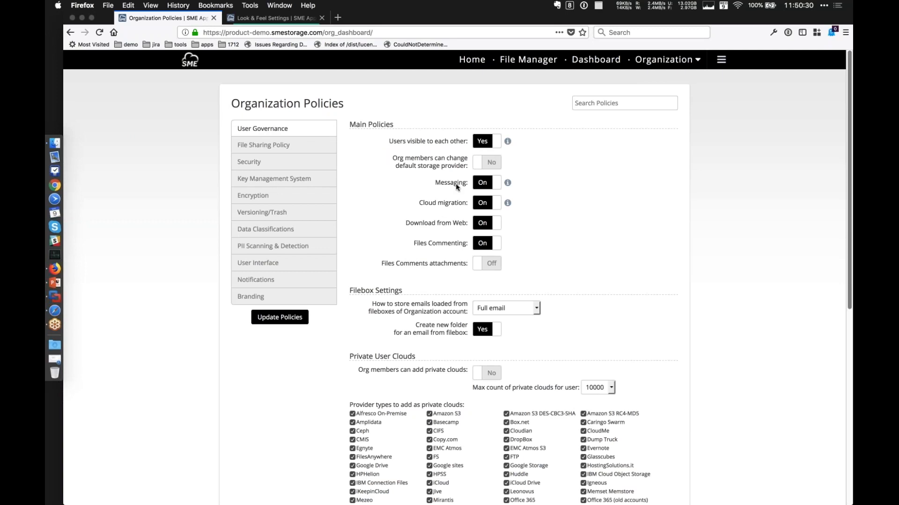
{"action": "left_click", "coordinate": [286, 149]}
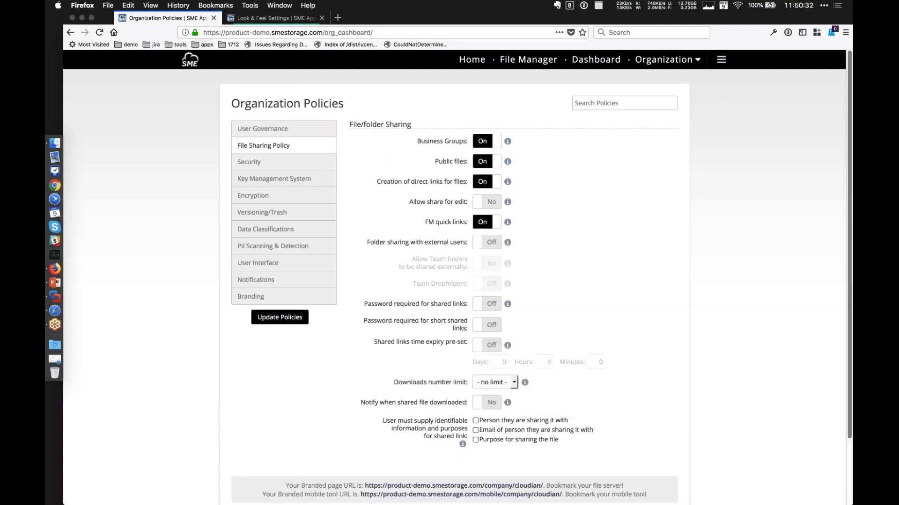
{"action": "left_click", "coordinate": [499, 242]}
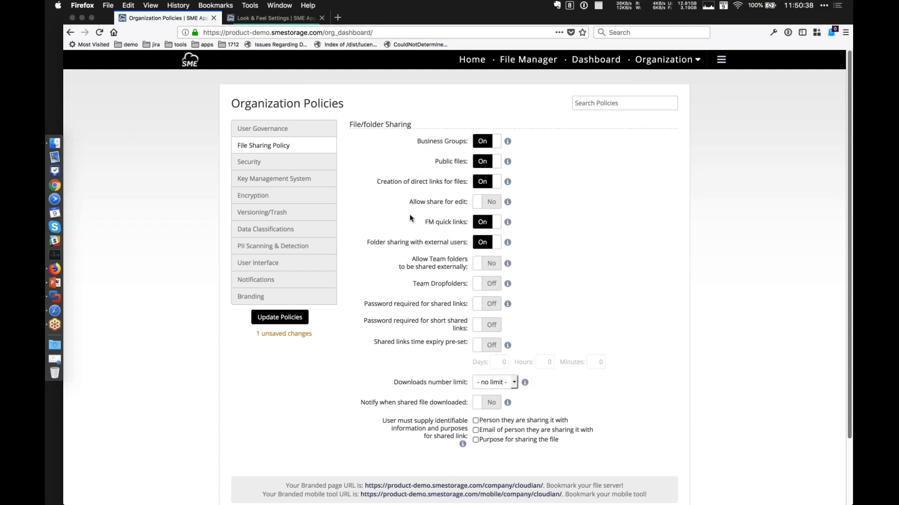
{"action": "scroll", "coordinate": [410, 218], "scroll_direction": "down", "scroll_amount": 3}
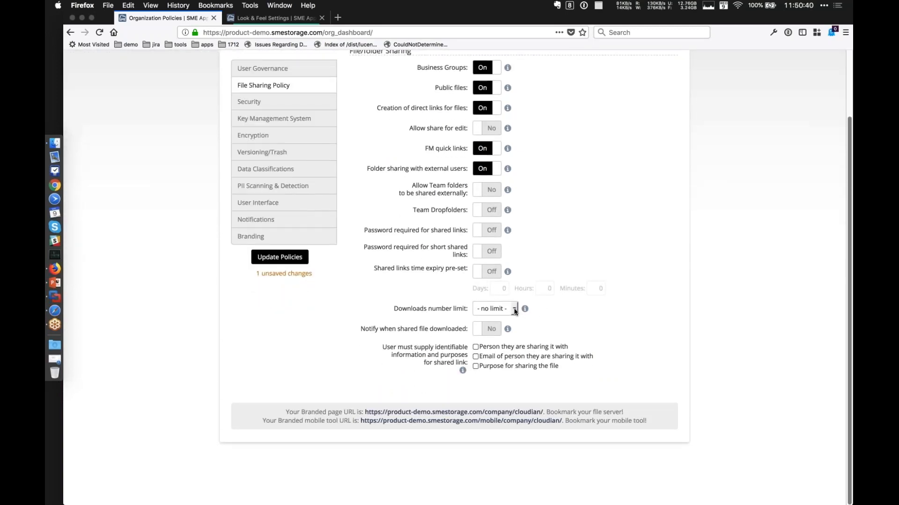
{"action": "left_click", "coordinate": [515, 310]}
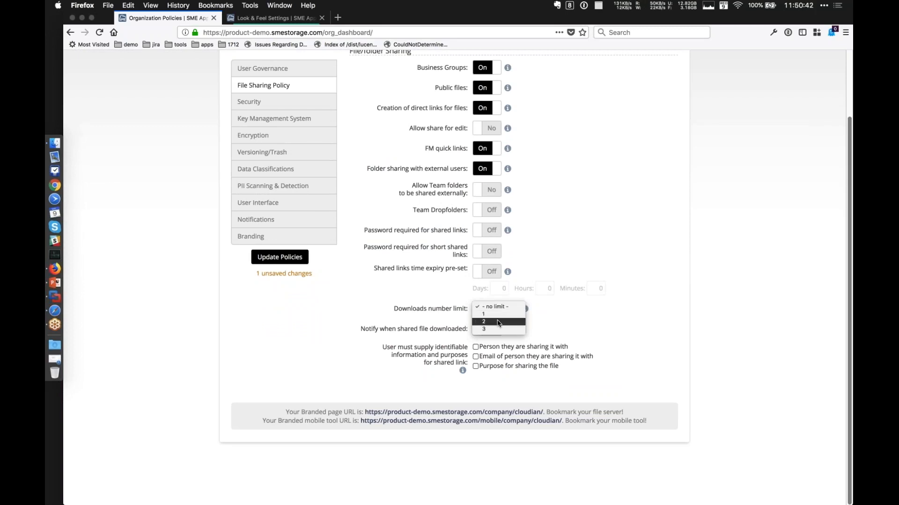
{"action": "left_click", "coordinate": [498, 323]}
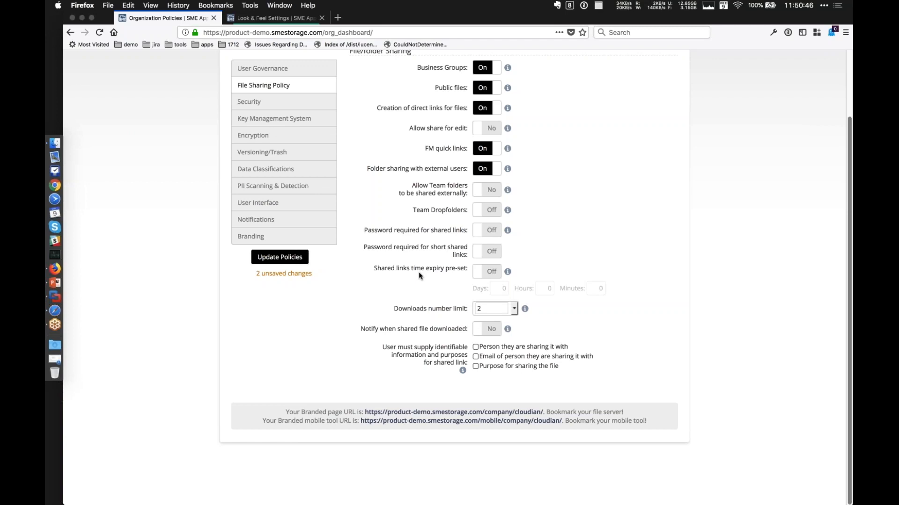
Enable the shared links time expiry pre-set and the password requirement for short shared links, and save the policies.
{"action": "left_click", "coordinate": [486, 271]}
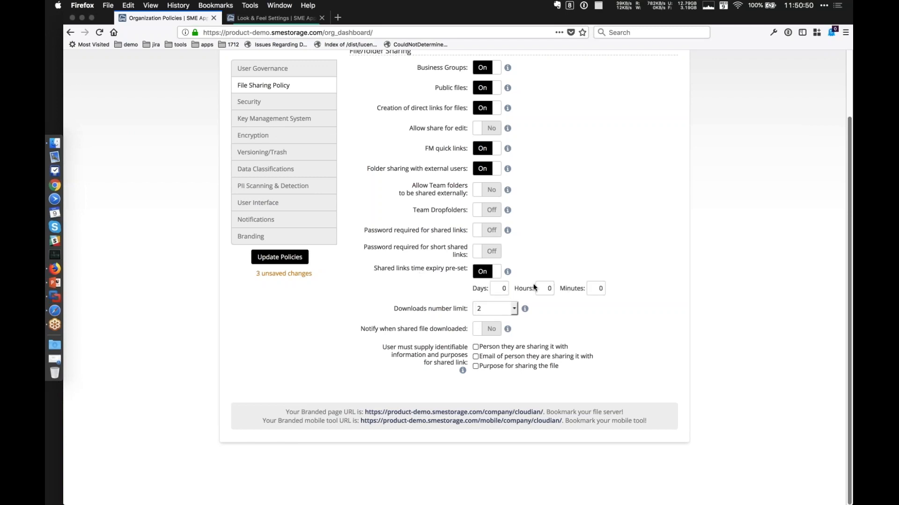
{"action": "left_click", "coordinate": [486, 251]}
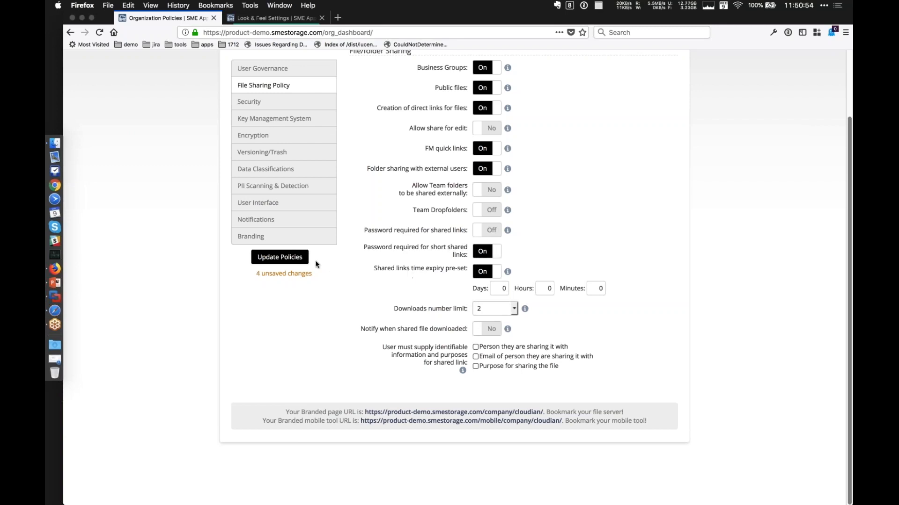
{"action": "left_click", "coordinate": [280, 257]}
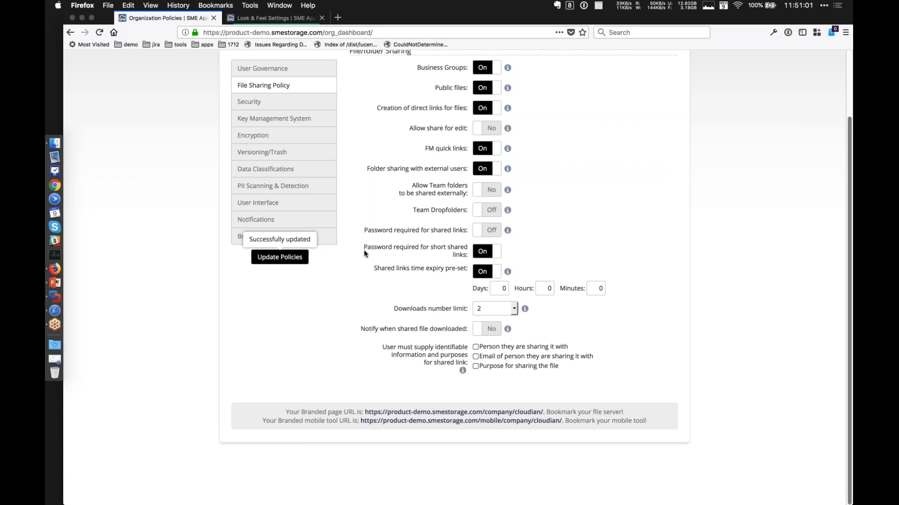
Return to the File Manager and open the Finance folder under Cloudian/piidata.
{"action": "left_click", "coordinate": [528, 59]}
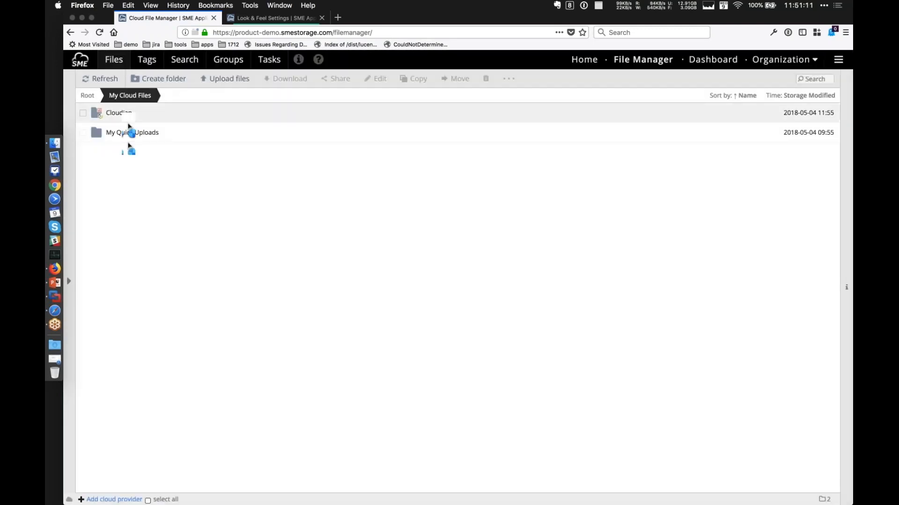
{"action": "left_click", "coordinate": [128, 117]}
{"action": "double_click", "coordinate": [129, 122]}
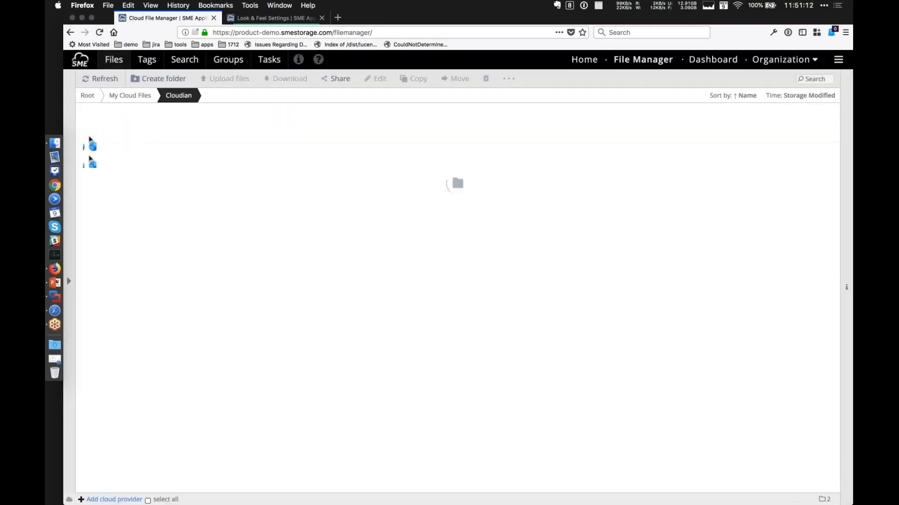
{"action": "mouse_move", "coordinate": [55, 144]}
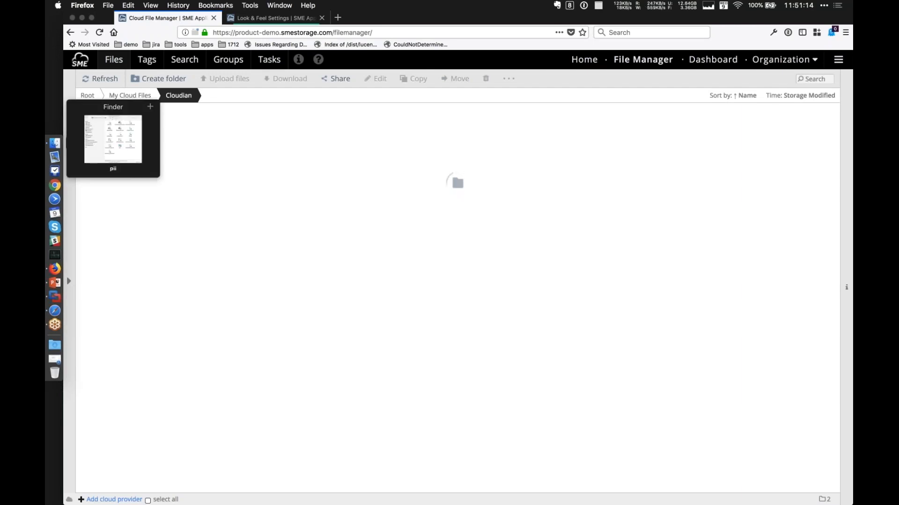
{"action": "double_click", "coordinate": [114, 115]}
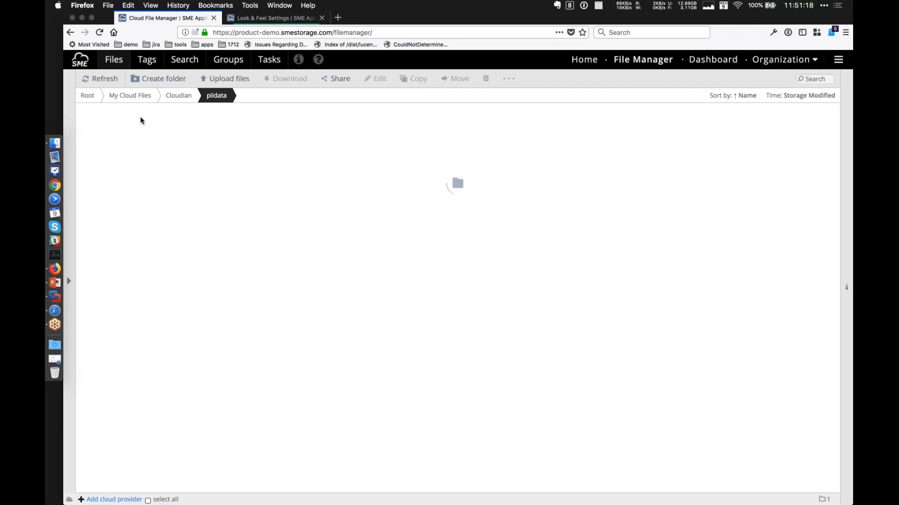
{"action": "double_click", "coordinate": [122, 115]}
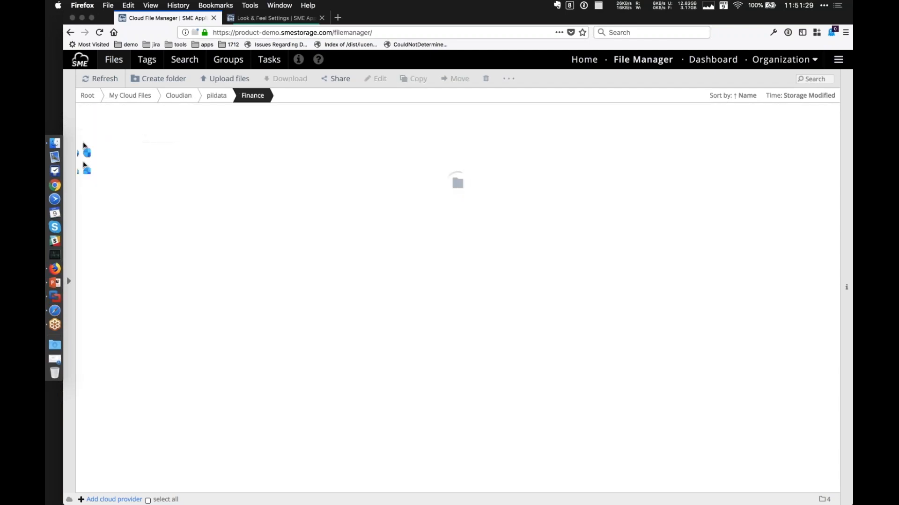
{"action": "mouse_move", "coordinate": [55, 143]}
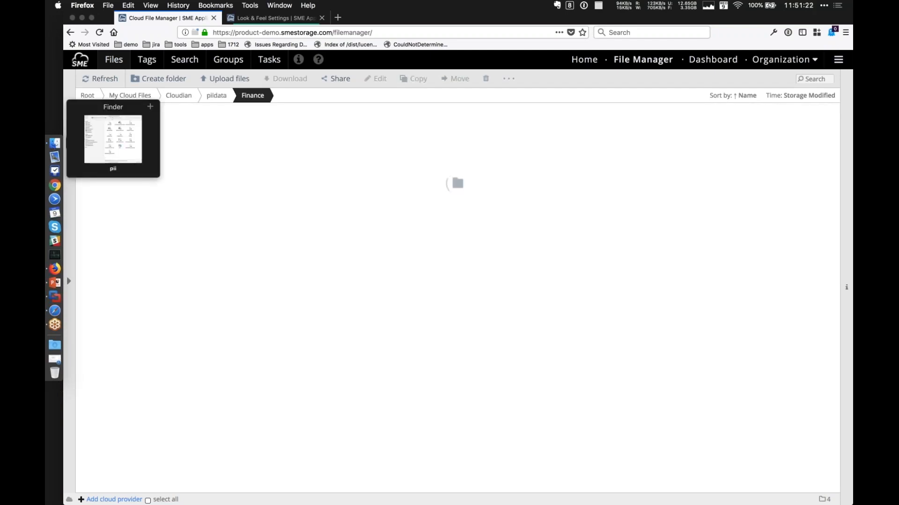
Select Budgets.xls in the Finance folder, start downloading it and cancel the download.
{"action": "left_click", "coordinate": [121, 189]}
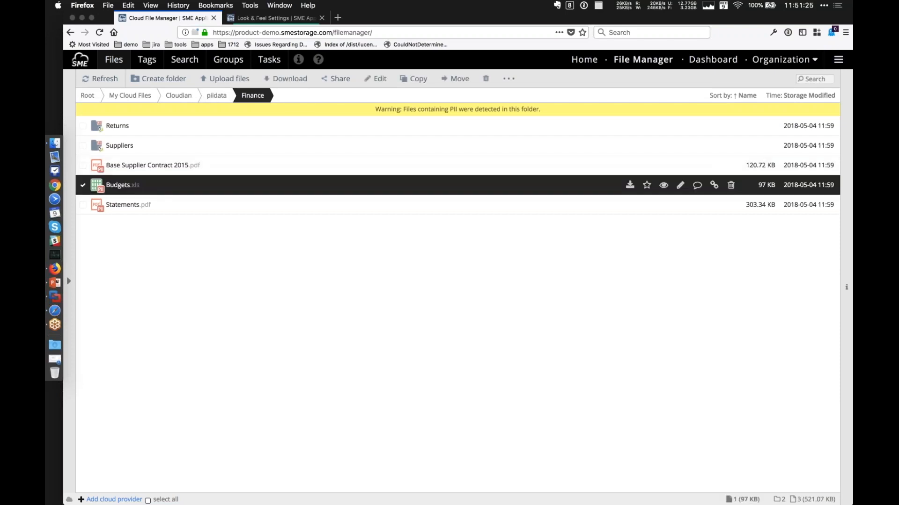
{"action": "left_click", "coordinate": [628, 186]}
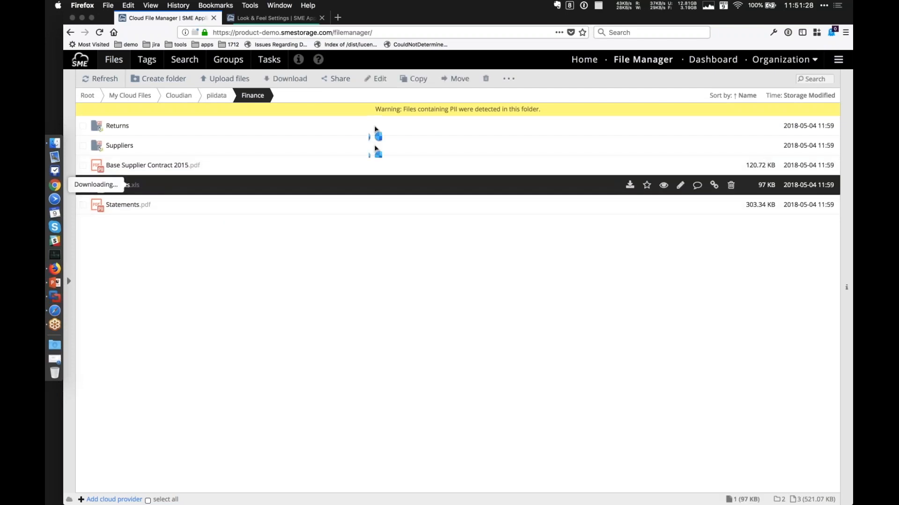
{"action": "left_click", "coordinate": [337, 79]}
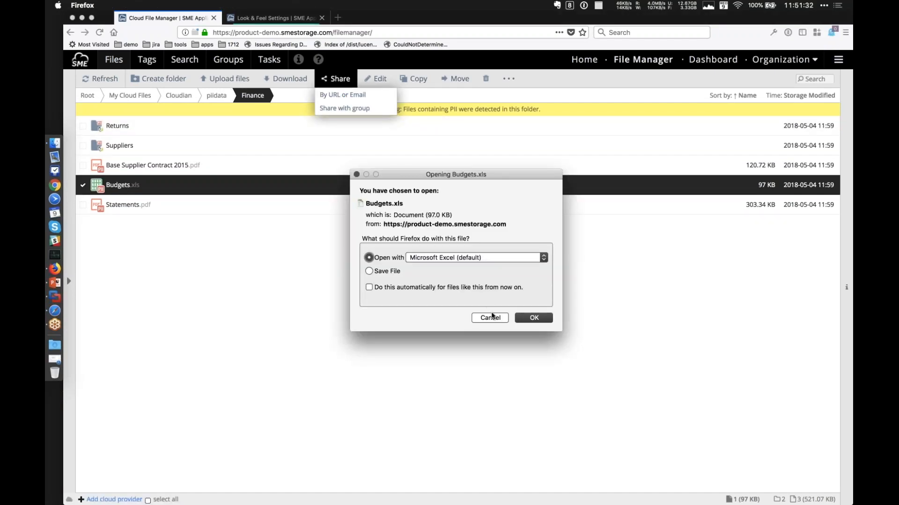
{"action": "left_click", "coordinate": [490, 318]}
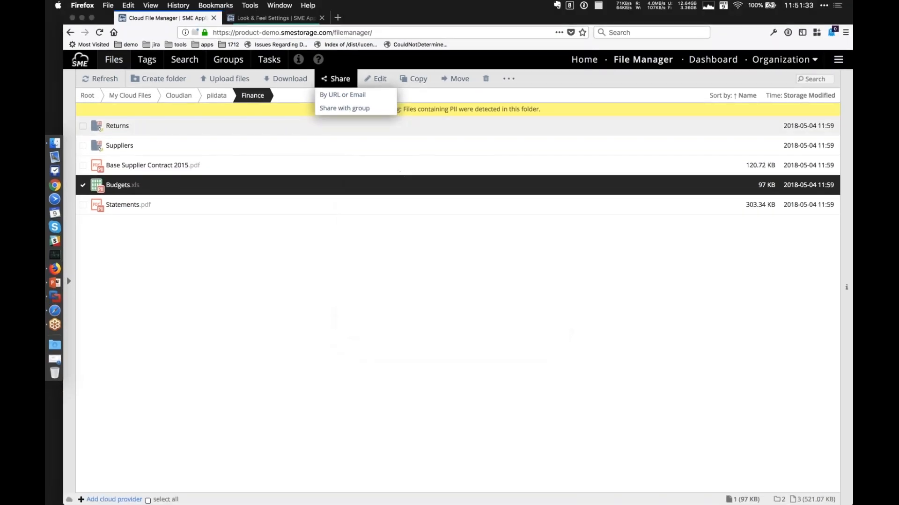
Open URL sharing for Budgets.xls and enable the expiry and password options for its secure link.
{"action": "left_click", "coordinate": [348, 95]}
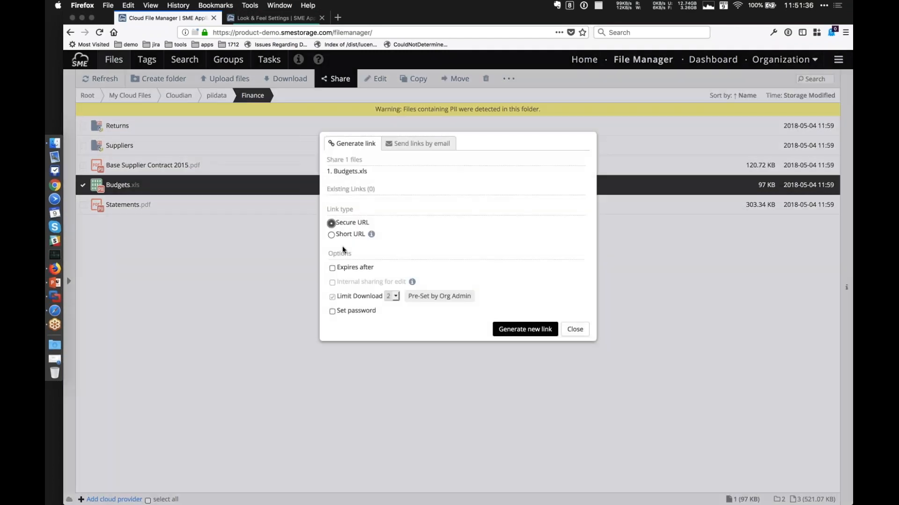
{"action": "left_click", "coordinate": [333, 269]}
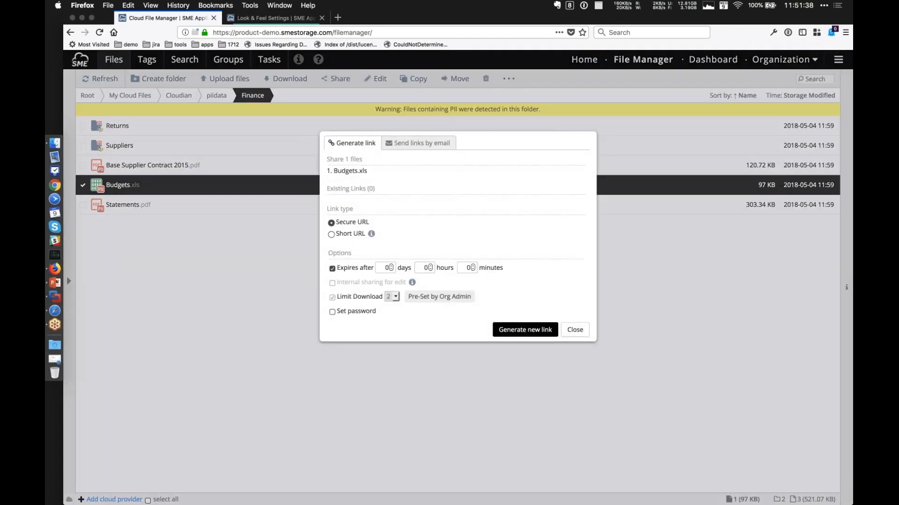
{"action": "left_click", "coordinate": [332, 313]}
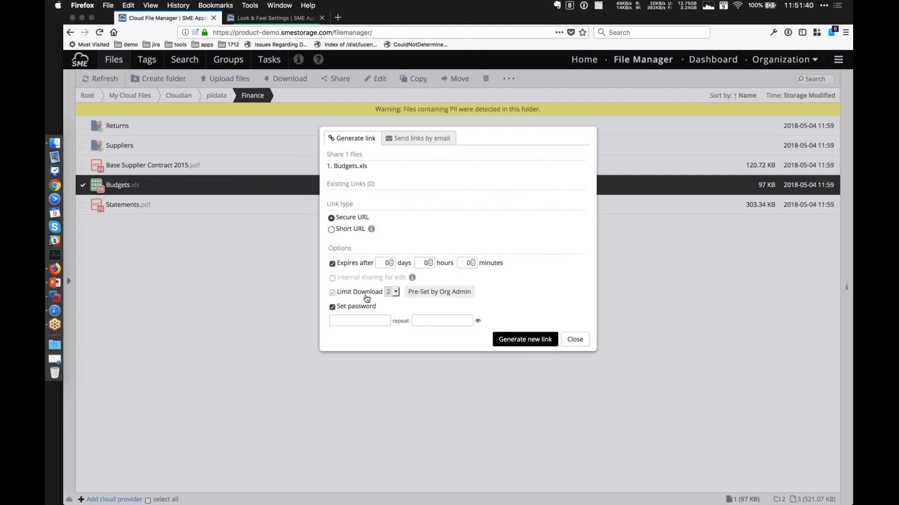
Enter and repeat the link password, generate the secure link for Budgets.xls while accepting that it contains PII, and close the sharing dialog.
{"action": "type", "text": "12345678"}
{"action": "left_click", "coordinate": [447, 318]}
{"action": "type", "text": "12345678"}
{"action": "key", "text": "Return"}
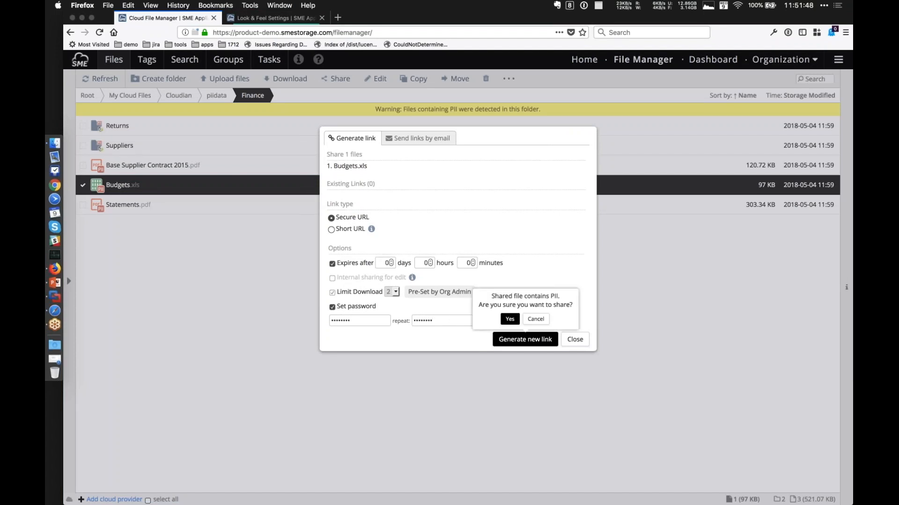
{"action": "key", "text": "Return"}
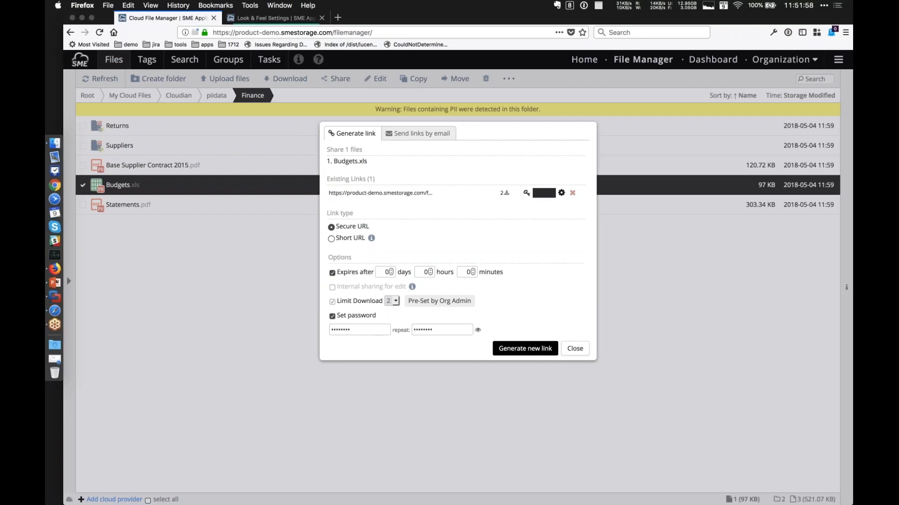
{"action": "left_click", "coordinate": [575, 349]}
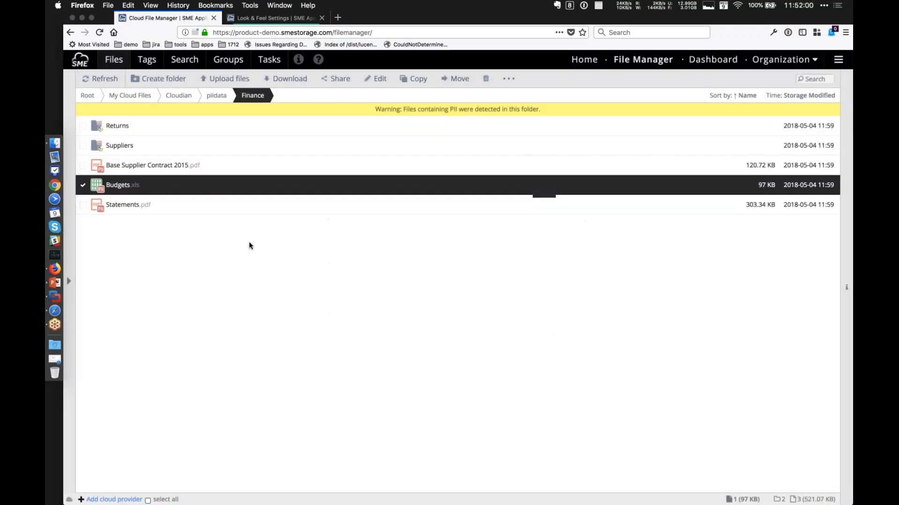
Switch to Finder, upload Personal Information.xlsx from the Desktop's pii folder into the Finance folder, and return to the File Manager in Firefox.
{"action": "left_click", "coordinate": [54, 146]}
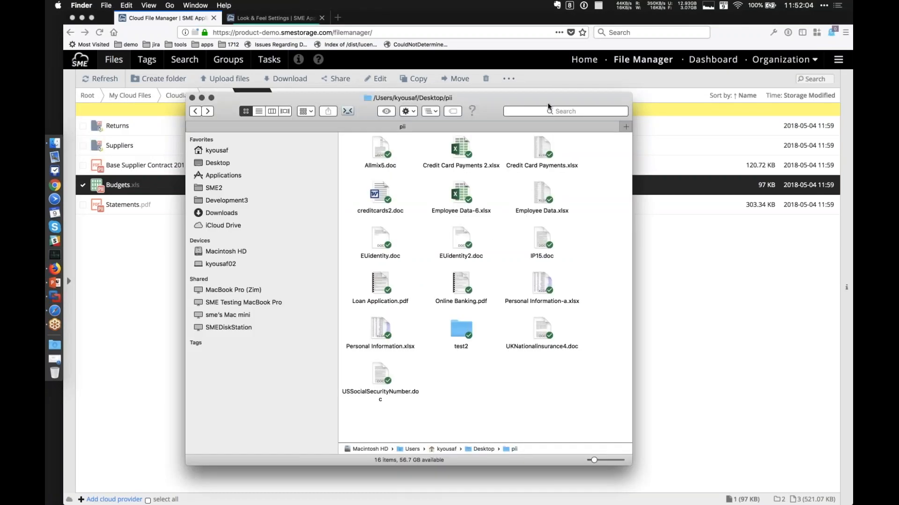
{"action": "left_click_drag", "start_coordinate": [549, 106], "coordinate": [683, 137]}
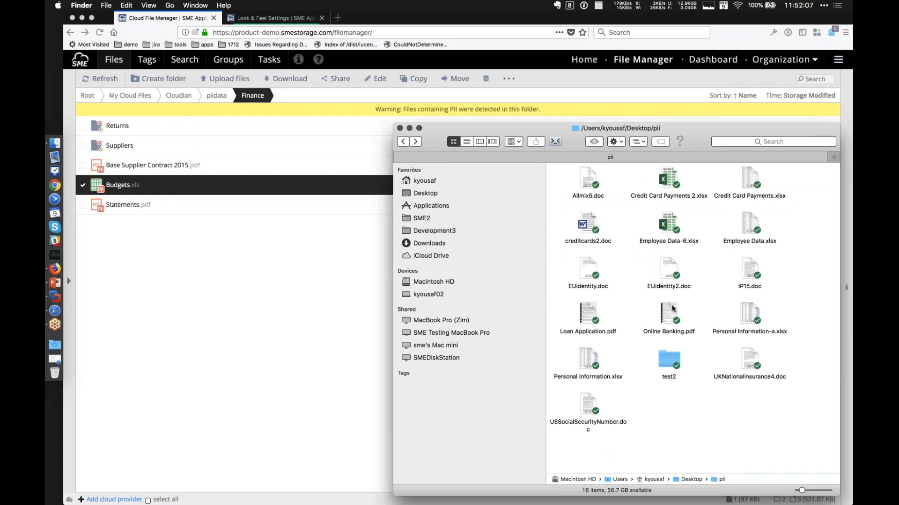
{"action": "left_click_drag", "start_coordinate": [588, 354], "coordinate": [173, 281]}
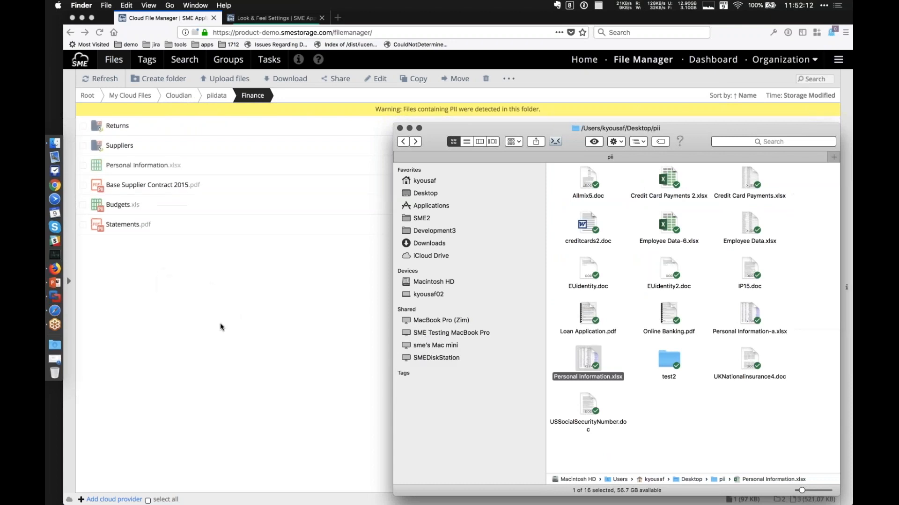
{"action": "left_click", "coordinate": [264, 271]}
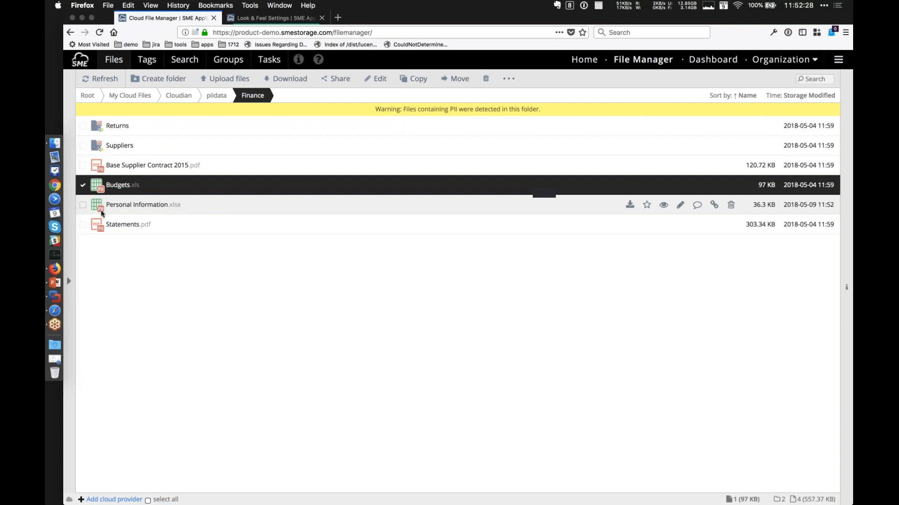
Check the tags assigned to Personal Information.xlsx and close them without saving changes.
{"action": "mouse_move", "coordinate": [100, 211]}
{"action": "right_click", "coordinate": [134, 206]}
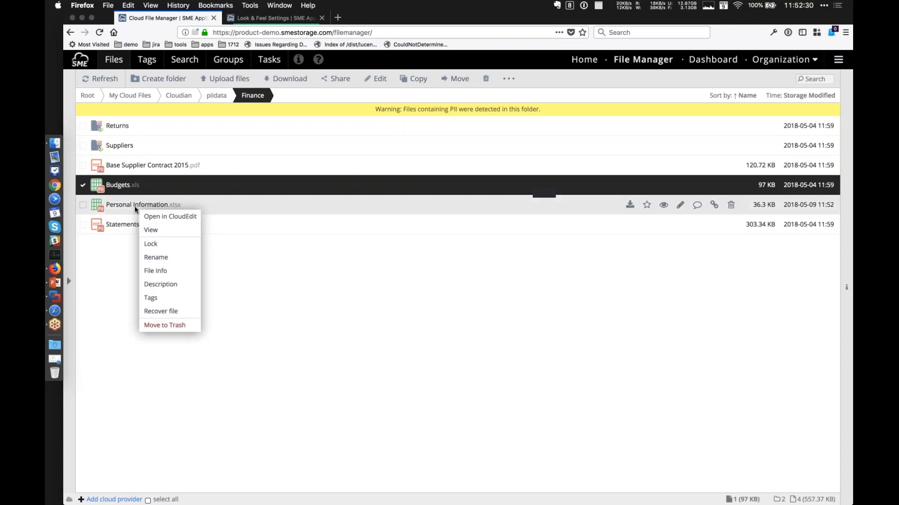
{"action": "left_click", "coordinate": [155, 297]}
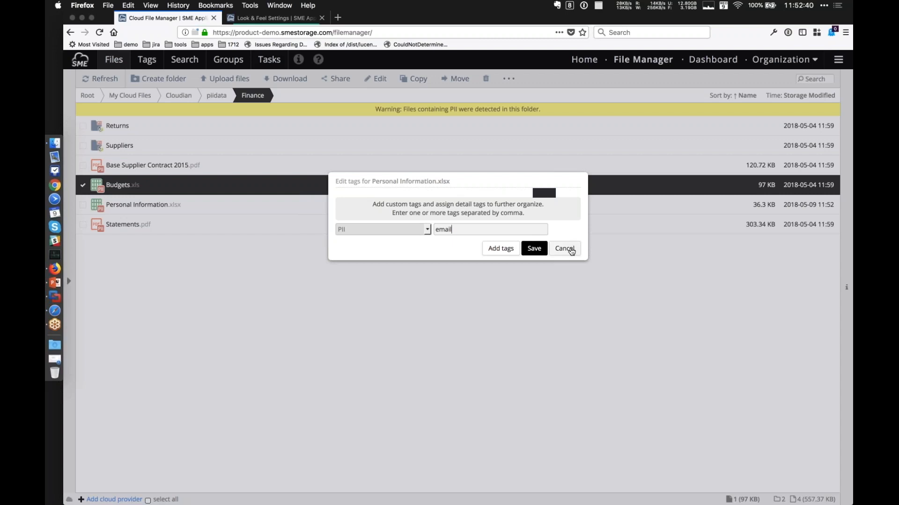
{"action": "left_click", "coordinate": [565, 249]}
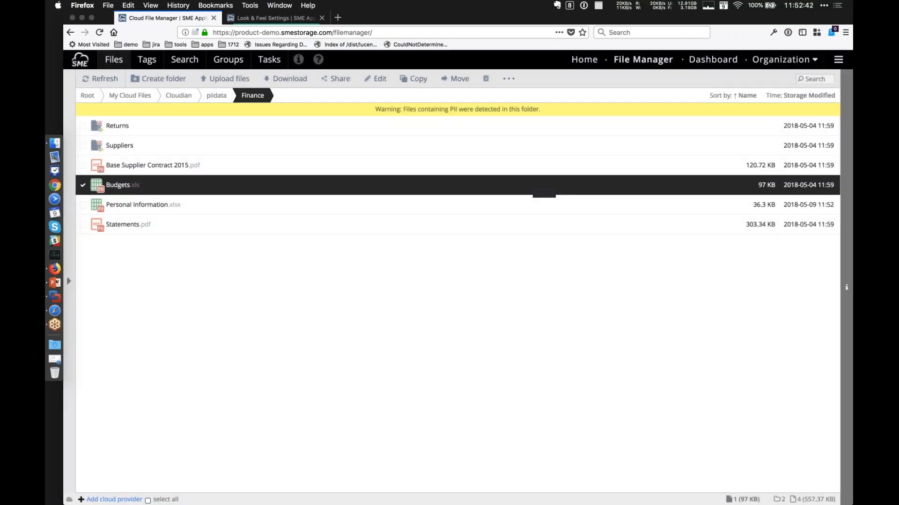
Show the file details panel, deselect Budgets.xls and preview Personal Information.xlsx.
{"action": "left_click", "coordinate": [846, 234]}
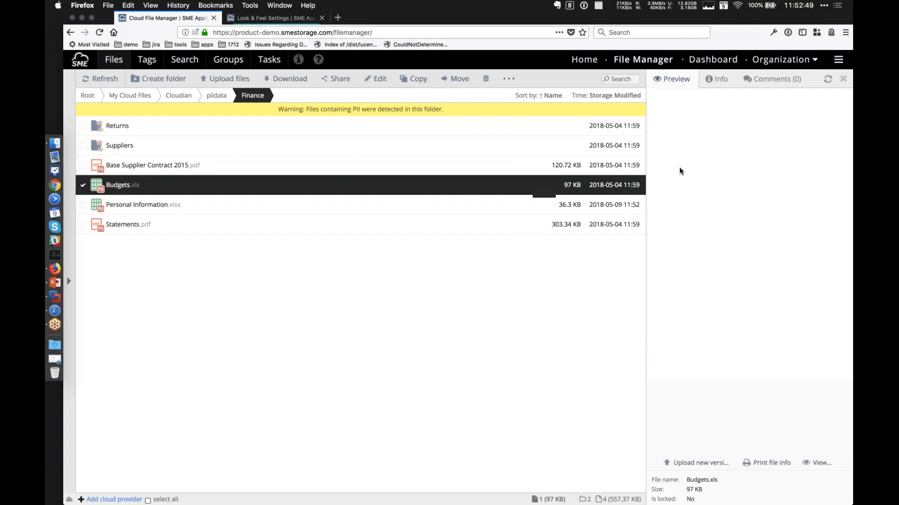
{"action": "left_click", "coordinate": [136, 188]}
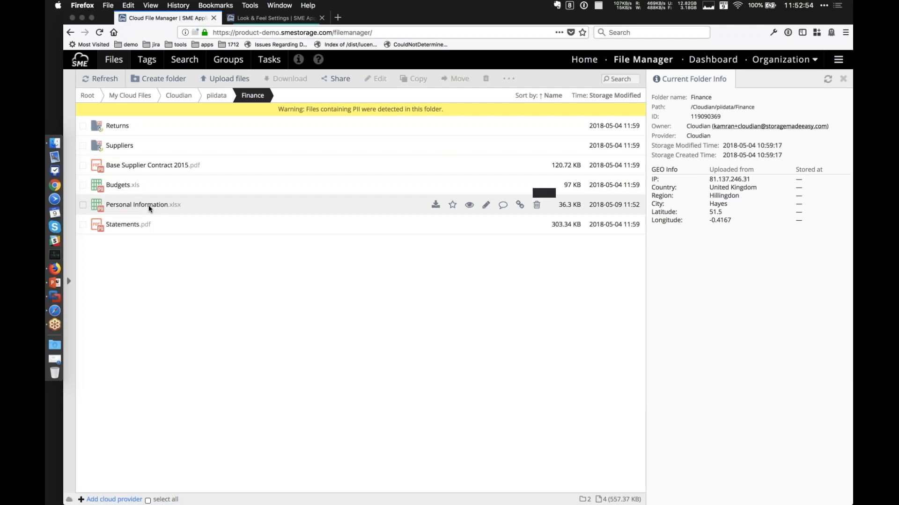
{"action": "left_click", "coordinate": [150, 207]}
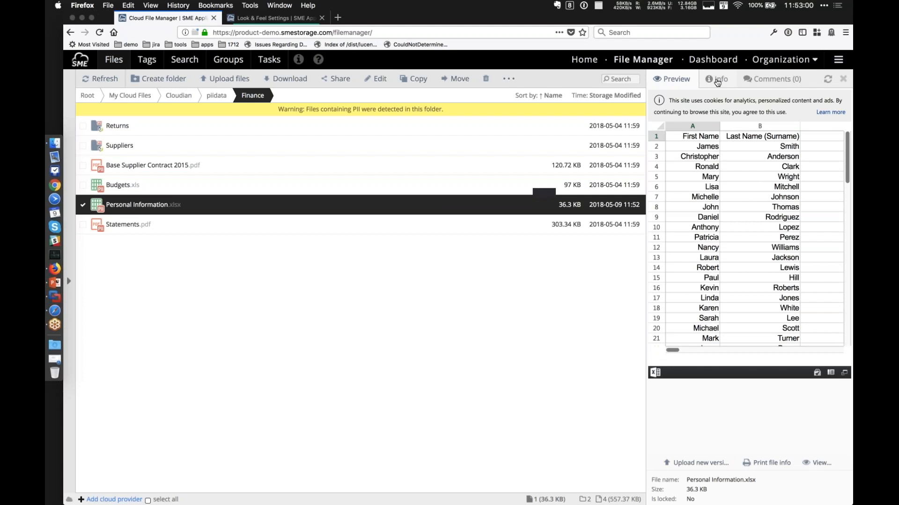
Show the file information for Personal Information.xlsx and look through its detected personally identifiable e-mail entries.
{"action": "left_click", "coordinate": [718, 80]}
{"action": "left_click", "coordinate": [679, 274]}
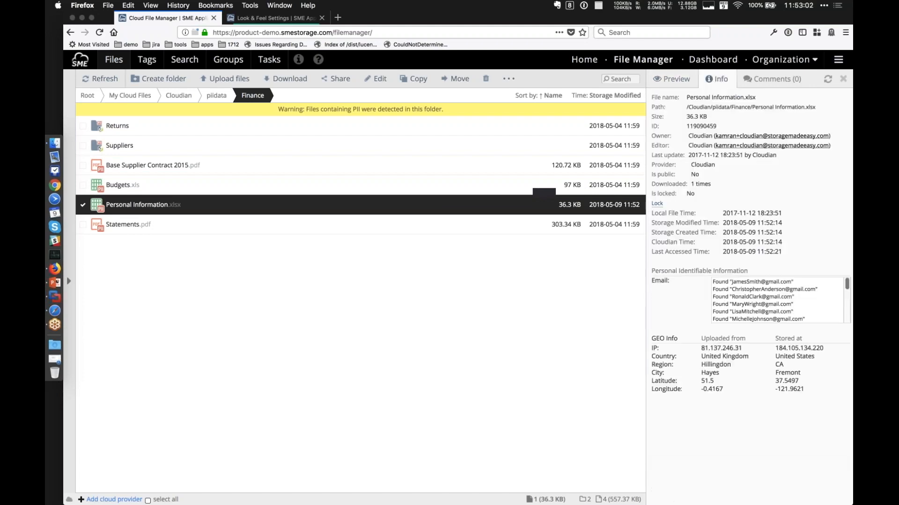
{"action": "scroll", "coordinate": [777, 300], "scroll_direction": "down", "scroll_amount": 6}
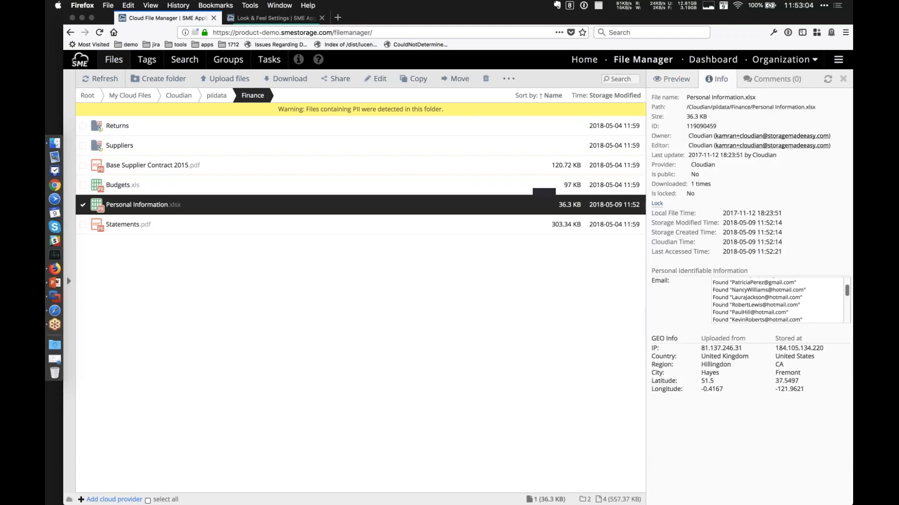
{"action": "scroll", "coordinate": [776, 299], "scroll_direction": "down", "scroll_amount": 3}
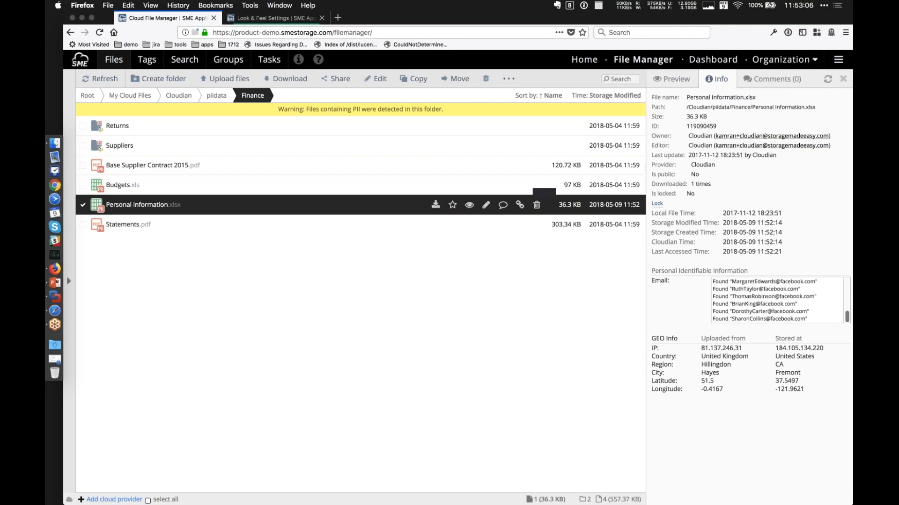
Browse files by PII tags instead of ordinary tags and list those tagged "email".
{"action": "left_click", "coordinate": [148, 62]}
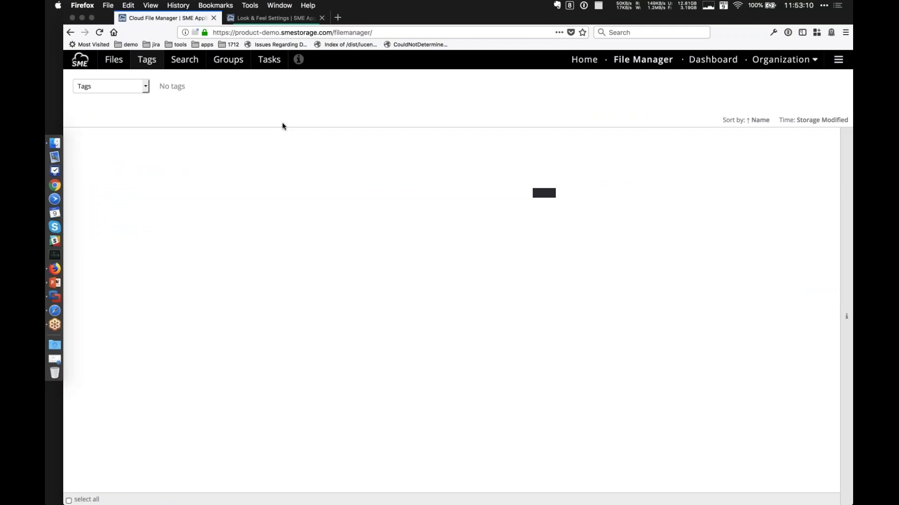
{"action": "left_click", "coordinate": [145, 88]}
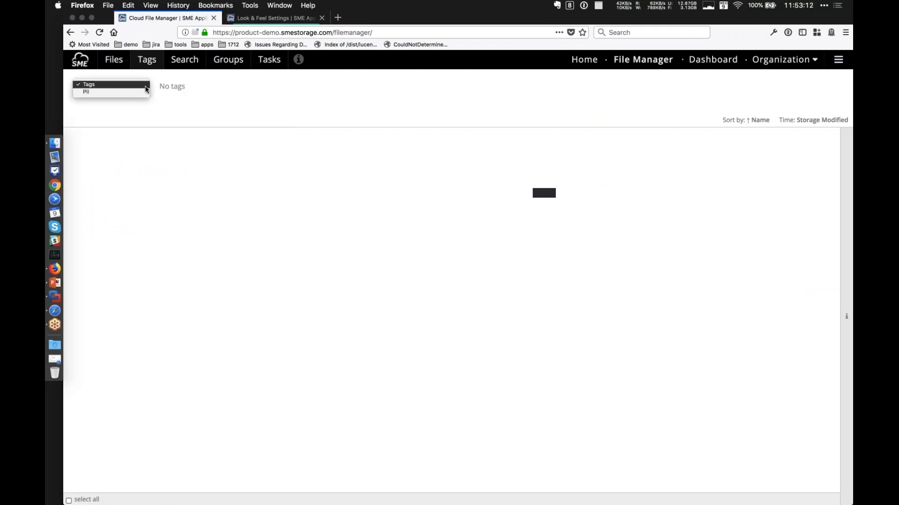
{"action": "left_click", "coordinate": [84, 92]}
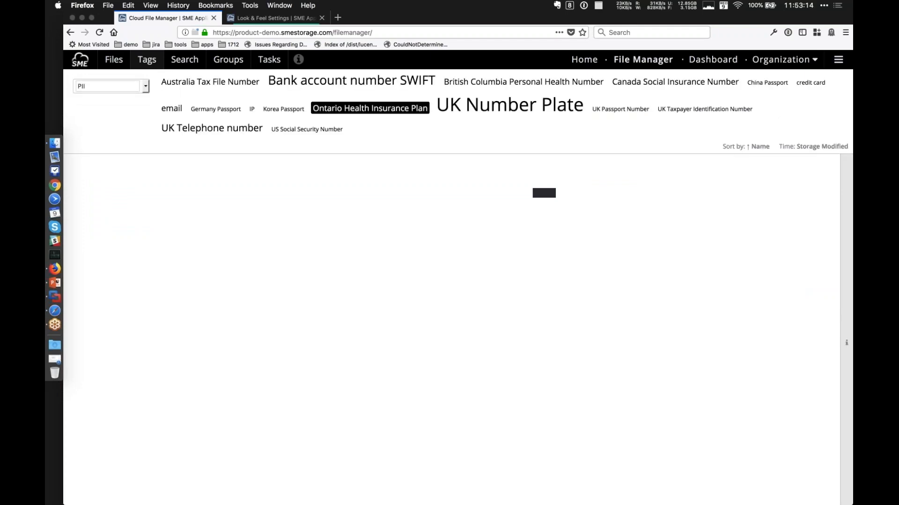
{"action": "left_click", "coordinate": [172, 109]}
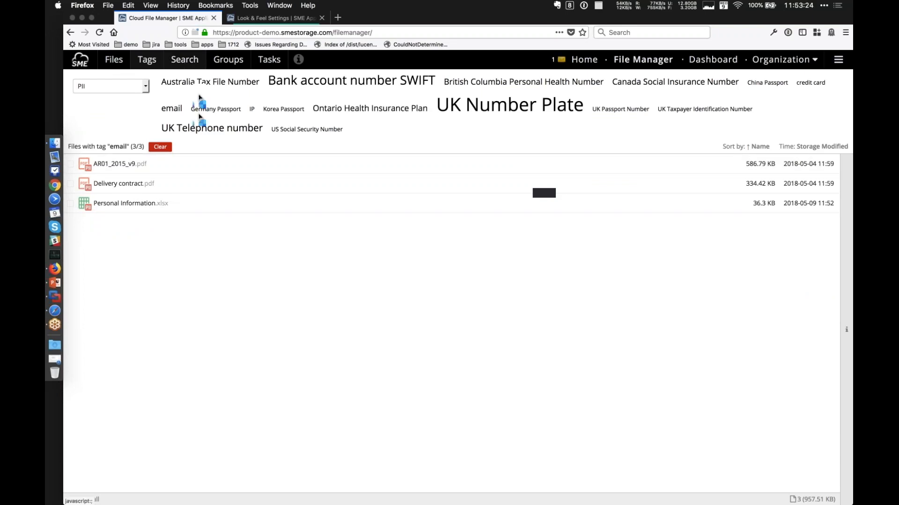
Search filenames and content for the exact word "the" and select Annual Returns 2016.pdf in the results.
{"action": "left_click", "coordinate": [189, 65]}
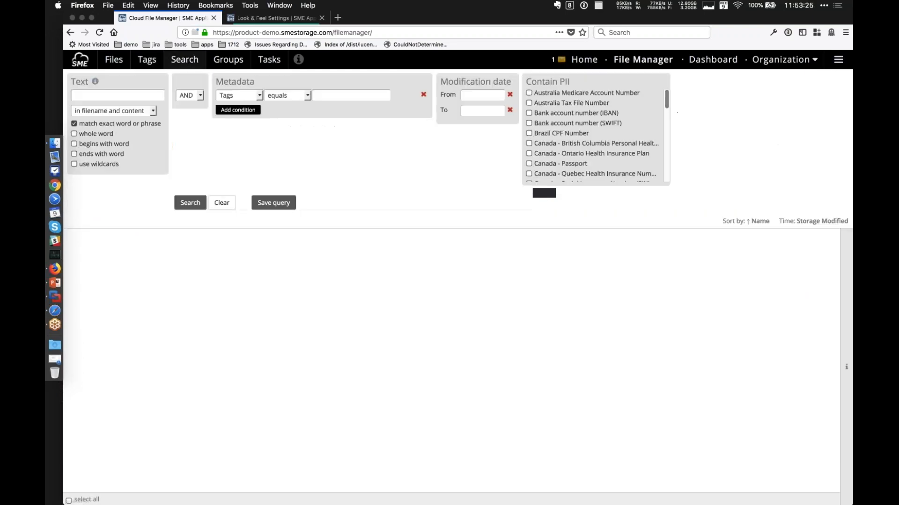
{"action": "left_click", "coordinate": [120, 97]}
{"action": "type", "text": "the"}
{"action": "key", "text": "Return"}
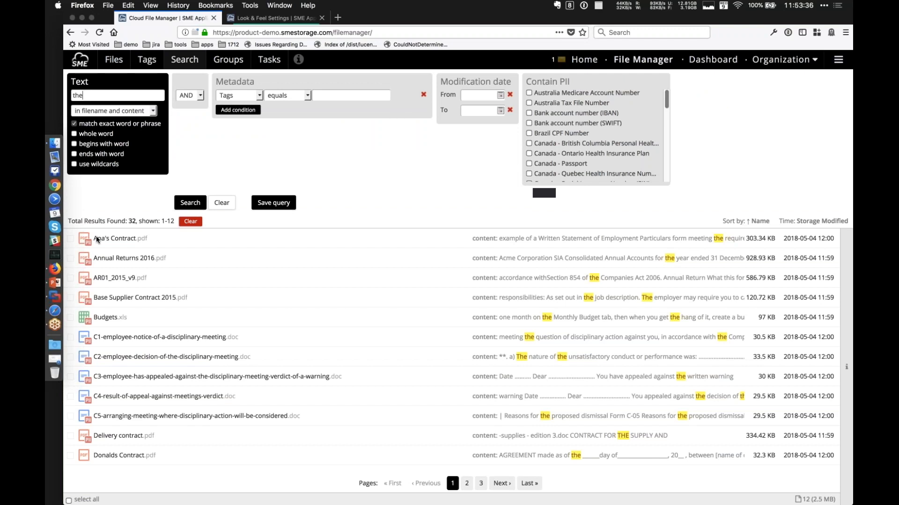
{"action": "mouse_move", "coordinate": [106, 256]}
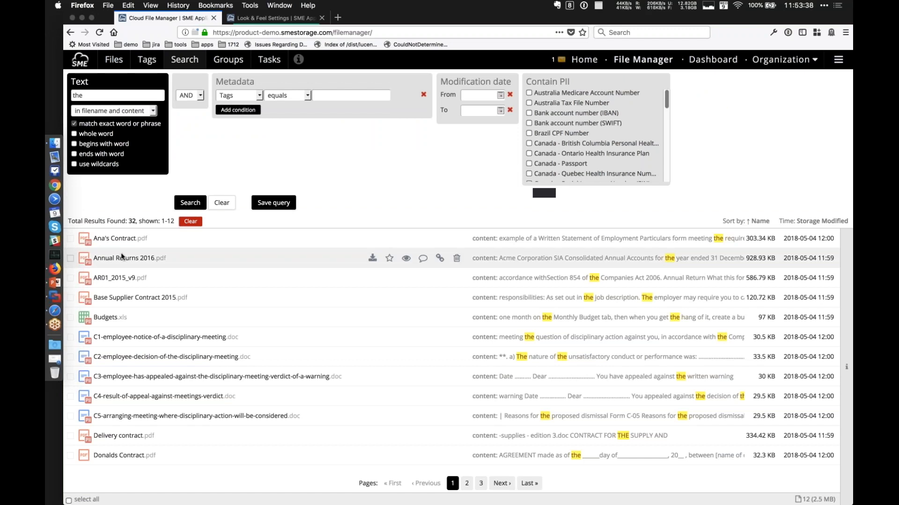
{"action": "left_click", "coordinate": [136, 254]}
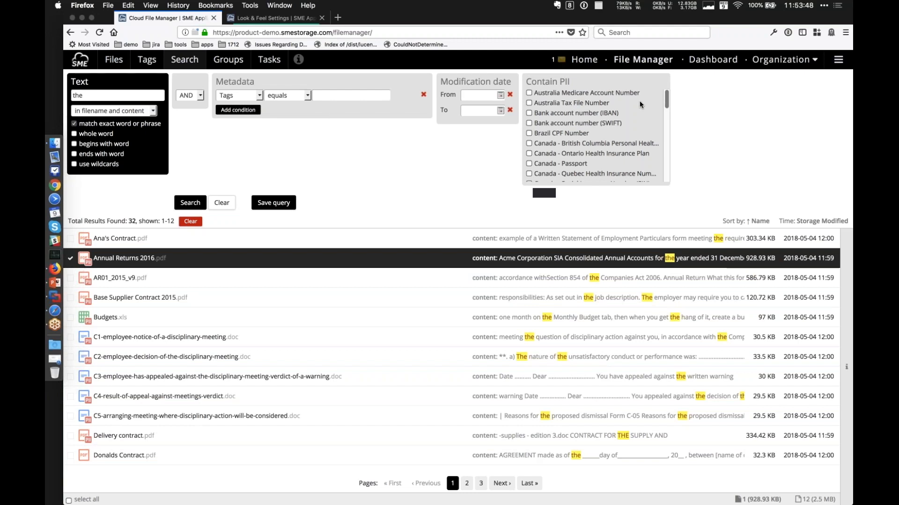
Look through the PII types available as search filters and mark the PII alert for Personal Information.xlsx as read.
{"action": "scroll", "coordinate": [639, 103], "scroll_direction": "down", "scroll_amount": 15}
{"action": "scroll", "coordinate": [639, 100], "scroll_direction": "down", "scroll_amount": 1}
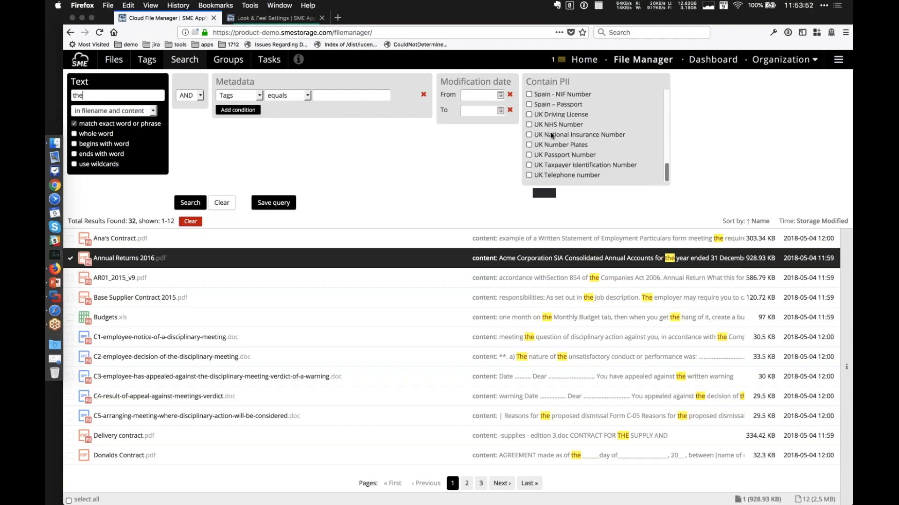
{"action": "scroll", "coordinate": [551, 132], "scroll_direction": "up", "scroll_amount": 15}
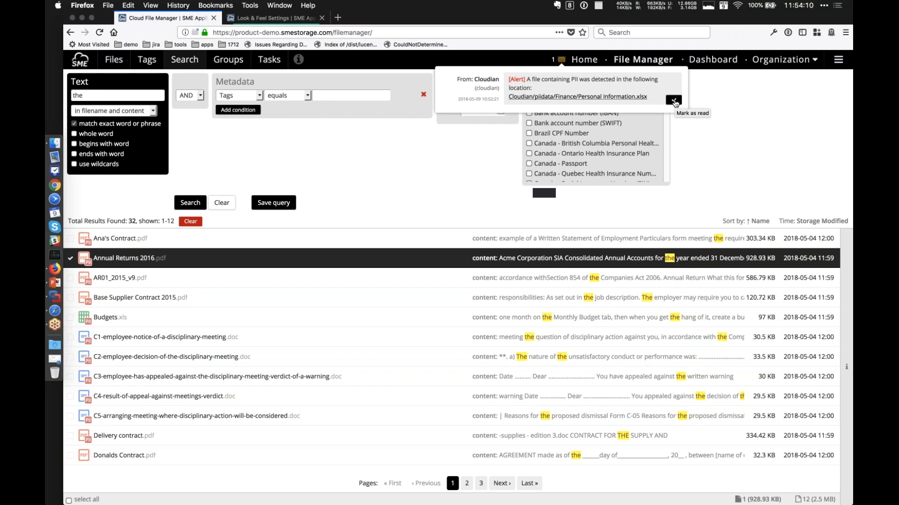
{"action": "left_click", "coordinate": [673, 101]}
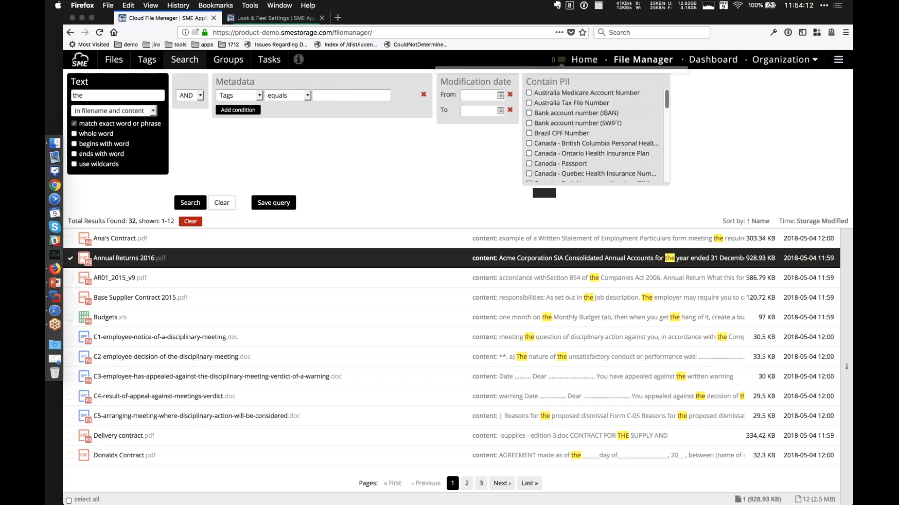
Open the PII Scanning & Detection section of the organization policies and look through the JSON detection rules.
{"action": "left_click", "coordinate": [784, 59]}
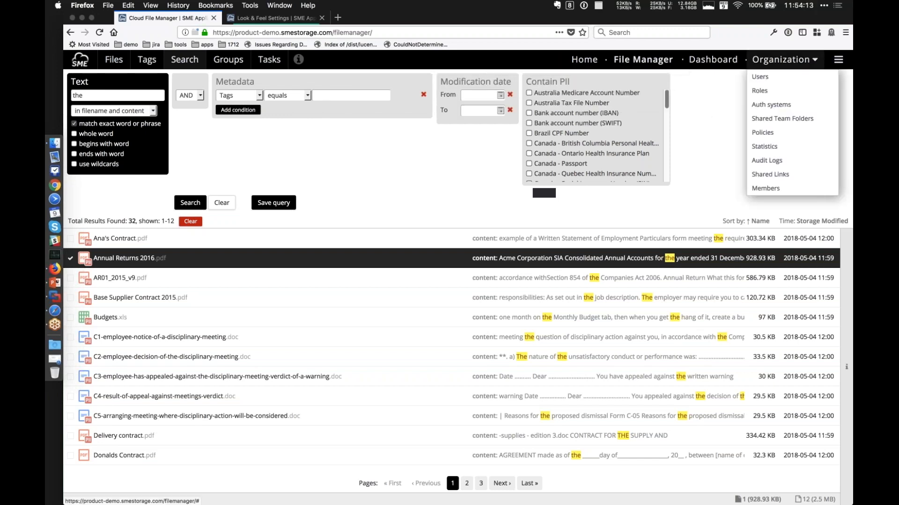
{"action": "left_click", "coordinate": [767, 131]}
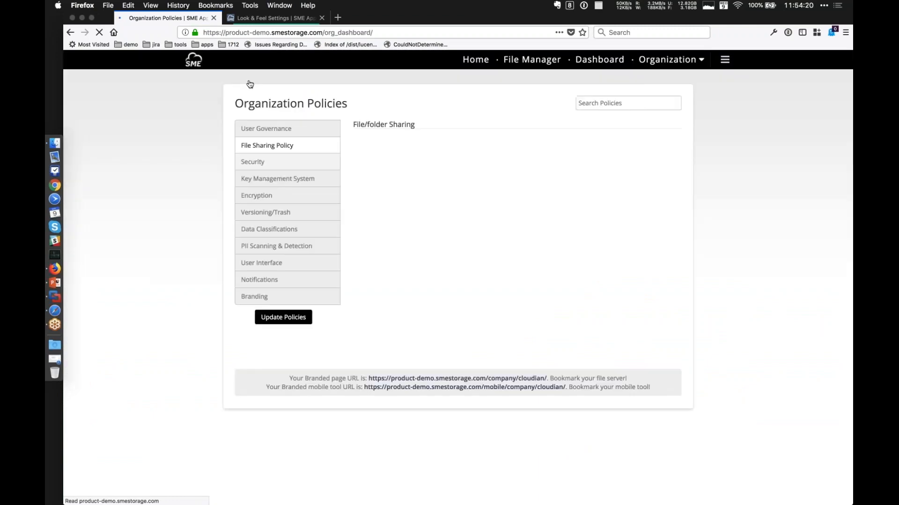
{"action": "left_click", "coordinate": [263, 246]}
{"action": "scroll", "coordinate": [485, 263], "scroll_direction": "down", "scroll_amount": 15}
{"action": "scroll", "coordinate": [510, 285], "scroll_direction": "down", "scroll_amount": 10}
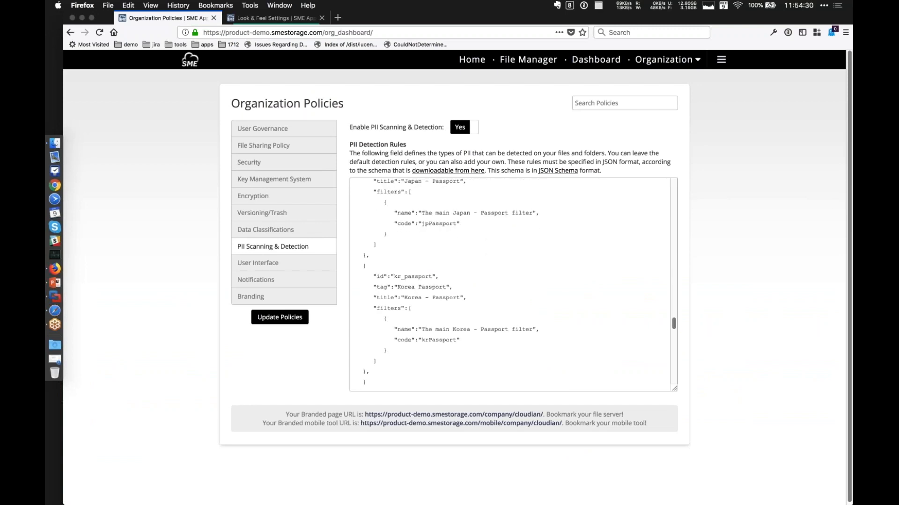
{"action": "scroll", "coordinate": [510, 284], "scroll_direction": "down", "scroll_amount": 3}
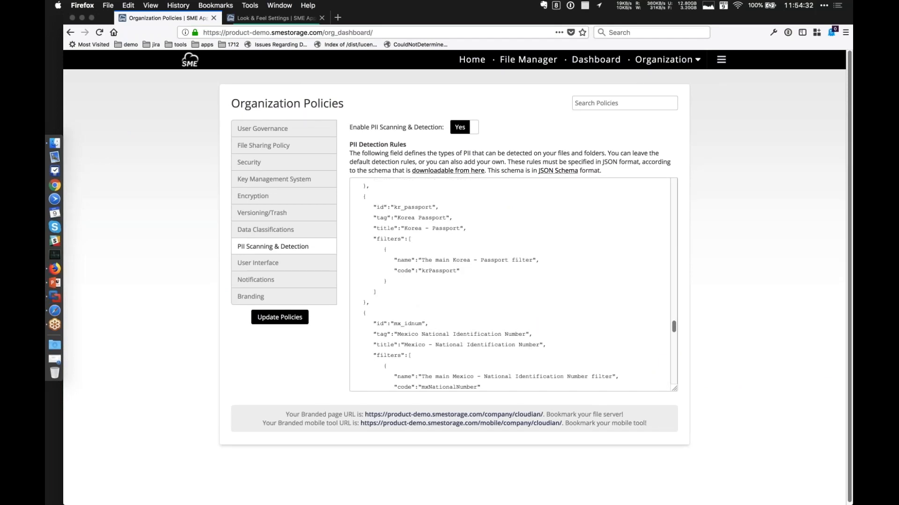
{"action": "scroll", "coordinate": [510, 285], "scroll_direction": "down", "scroll_amount": 1}
{"action": "scroll", "coordinate": [511, 284], "scroll_direction": "down", "scroll_amount": 10}
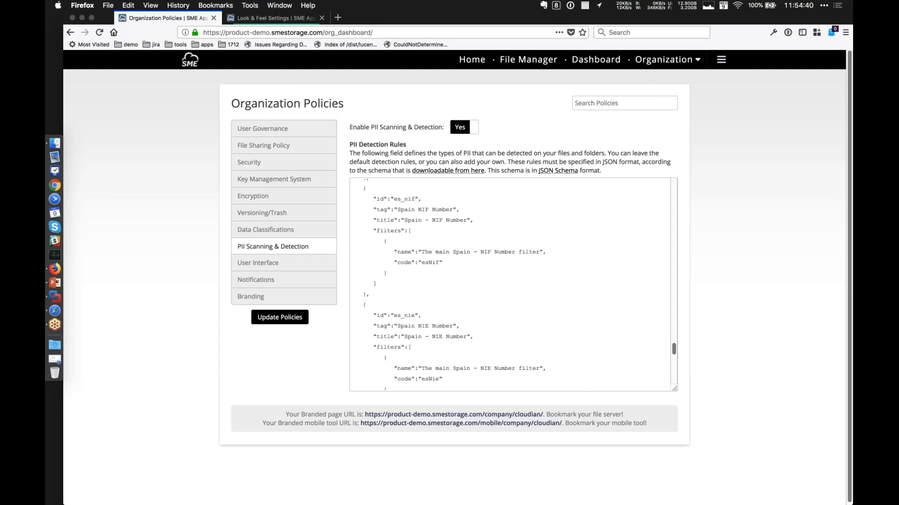
Open the organization's audit logs and review the recent file, download, folder and PII classification entries.
{"action": "left_click", "coordinate": [693, 61]}
{"action": "left_click", "coordinate": [650, 161]}
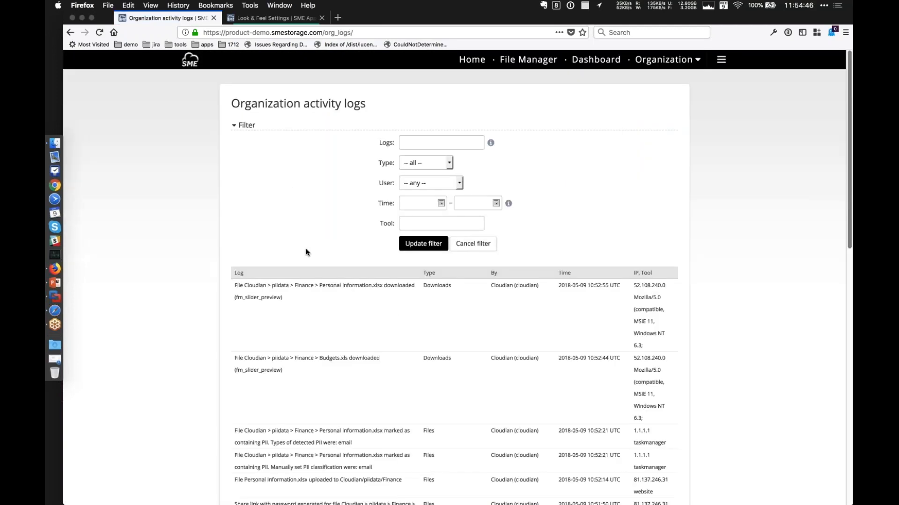
{"action": "scroll", "coordinate": [306, 253], "scroll_direction": "down", "scroll_amount": 5}
{"action": "scroll", "coordinate": [301, 120], "scroll_direction": "up", "scroll_amount": 3}
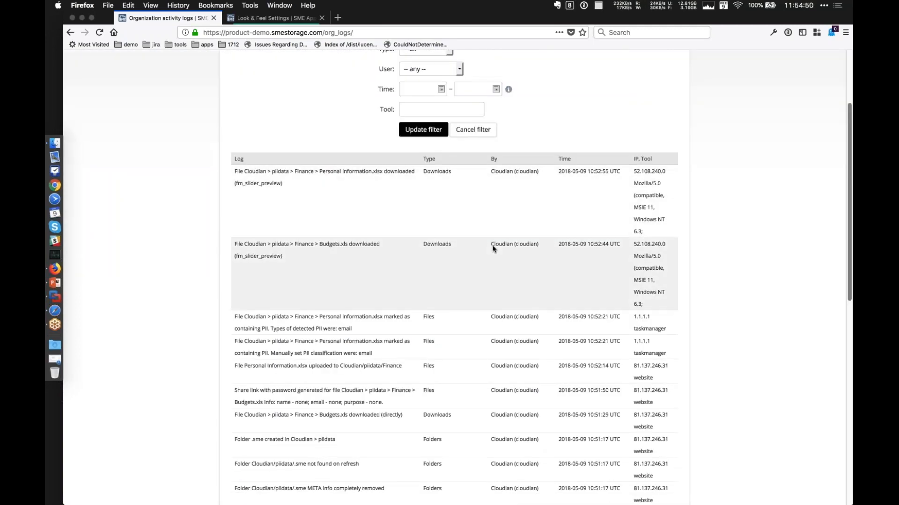
{"action": "scroll", "coordinate": [492, 247], "scroll_direction": "down", "scroll_amount": 1}
{"action": "scroll", "coordinate": [493, 249], "scroll_direction": "down", "scroll_amount": 3}
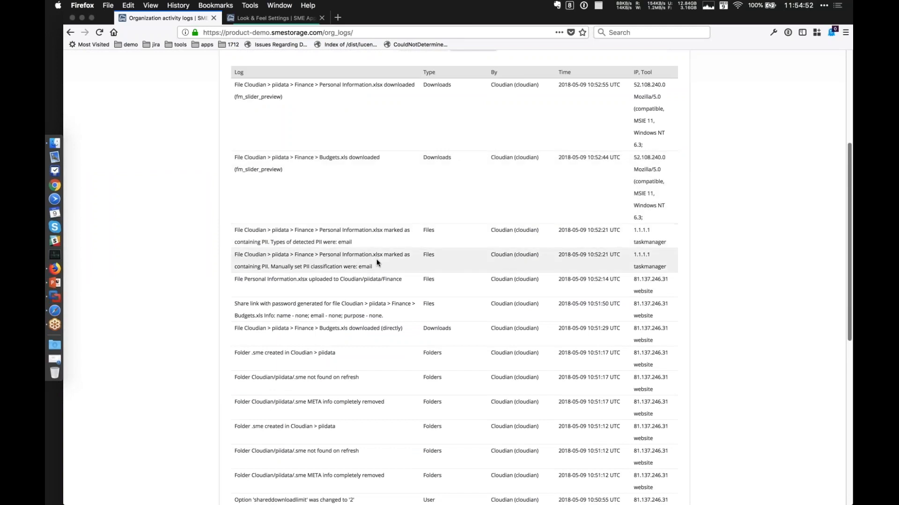
{"action": "scroll", "coordinate": [376, 260], "scroll_direction": "down", "scroll_amount": 1}
{"action": "scroll", "coordinate": [376, 259], "scroll_direction": "down", "scroll_amount": 4}
{"action": "scroll", "coordinate": [377, 260], "scroll_direction": "up", "scroll_amount": 15}
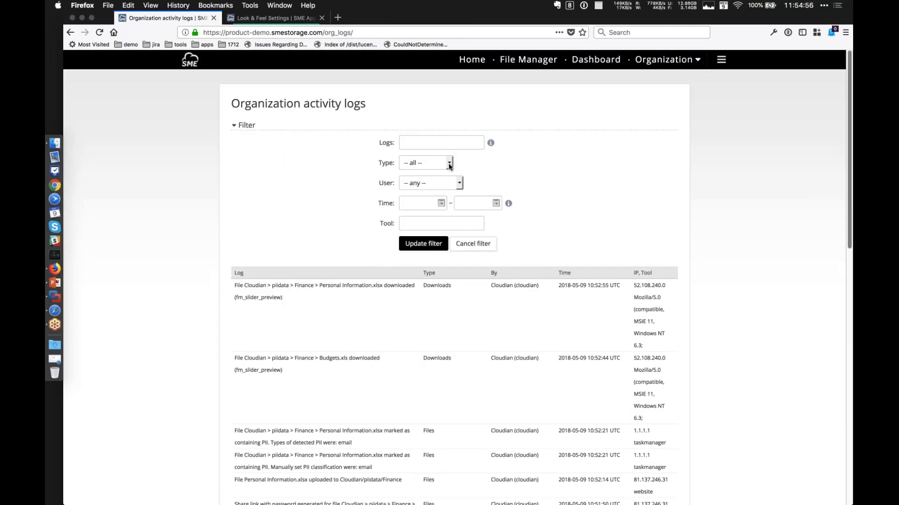
Choose Cloudian as the user in the activity log filter and examine the log entries and export options.
{"action": "left_click", "coordinate": [457, 183]}
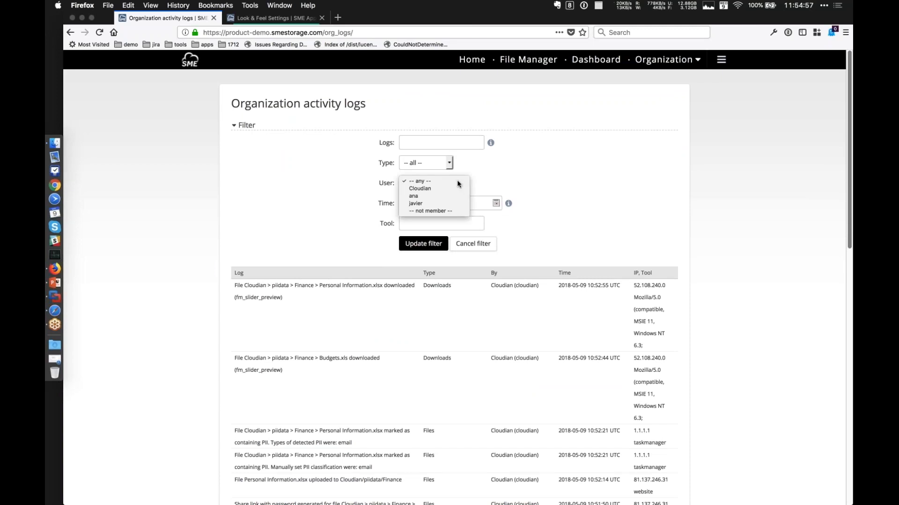
{"action": "left_click", "coordinate": [434, 187]}
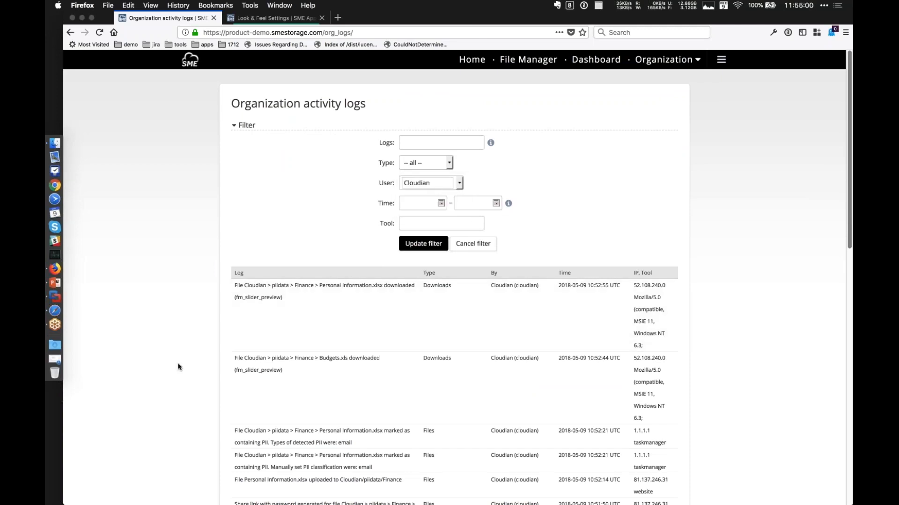
{"action": "scroll", "coordinate": [178, 367], "scroll_direction": "down", "scroll_amount": 1}
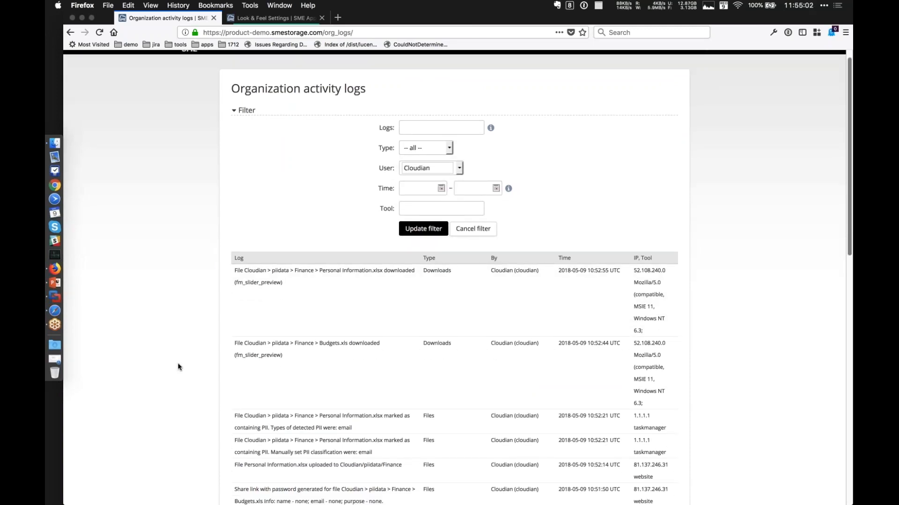
{"action": "scroll", "coordinate": [177, 367], "scroll_direction": "down", "scroll_amount": 15}
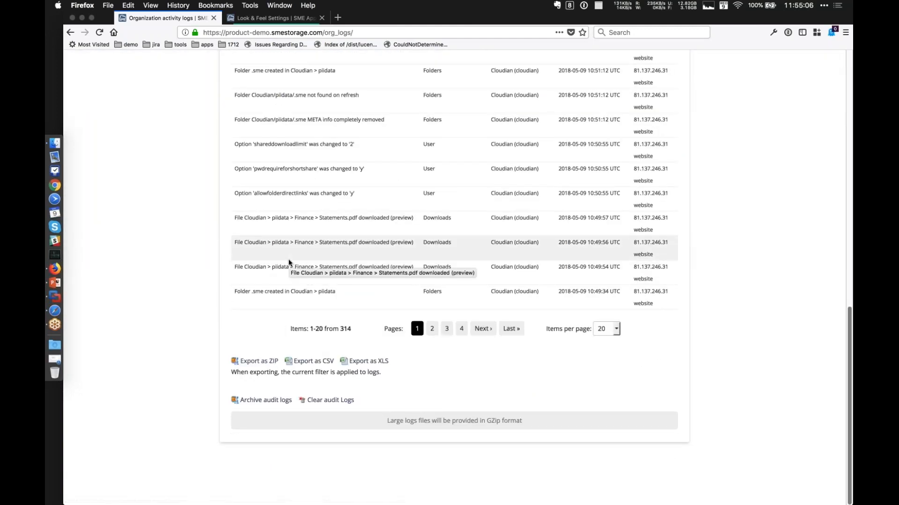
{"action": "scroll", "coordinate": [288, 260], "scroll_direction": "up", "scroll_amount": 15}
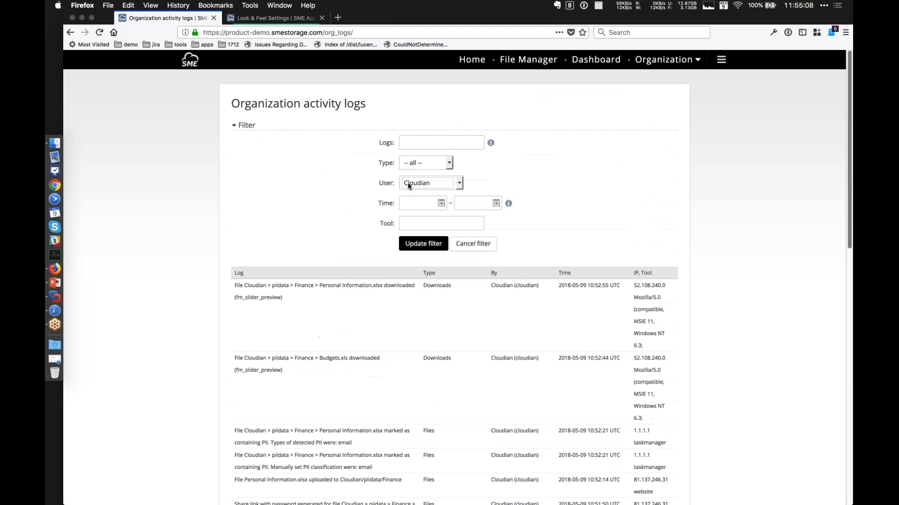
{"action": "scroll", "coordinate": [204, 316], "scroll_direction": "down", "scroll_amount": 15}
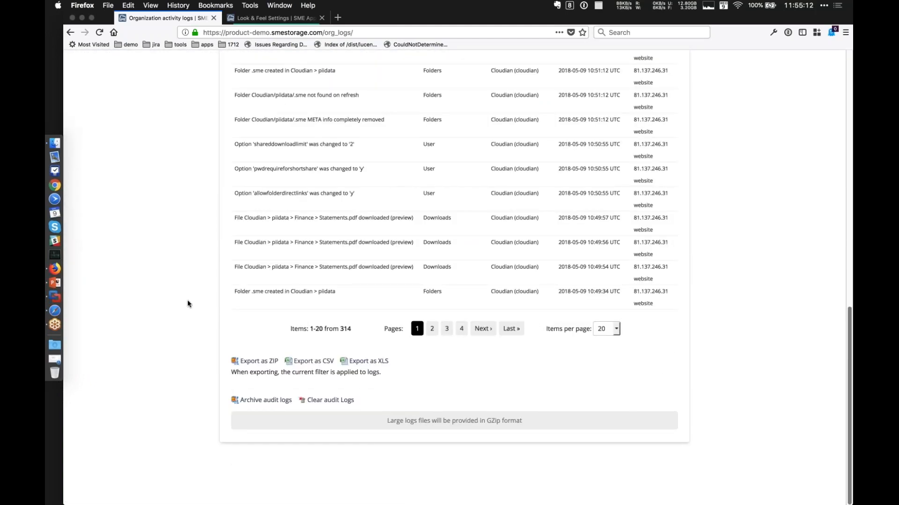
{"action": "scroll", "coordinate": [188, 303], "scroll_direction": "up", "scroll_amount": 15}
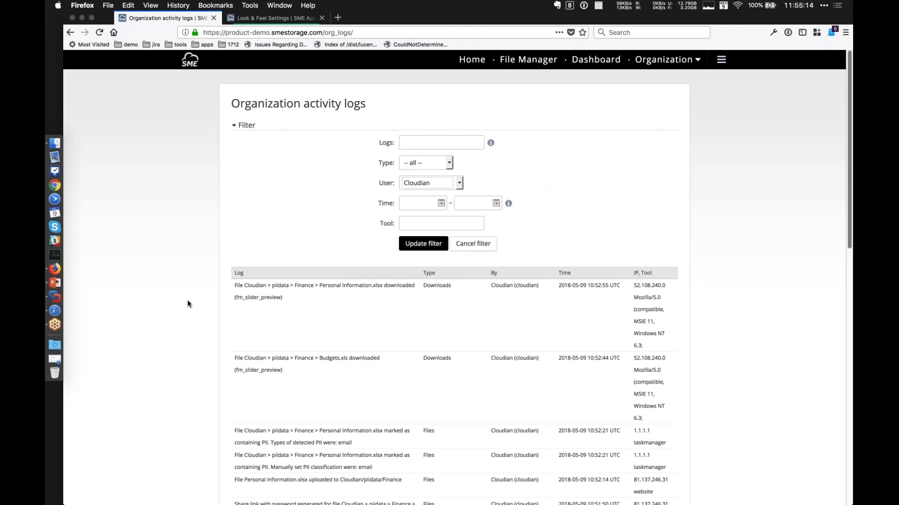